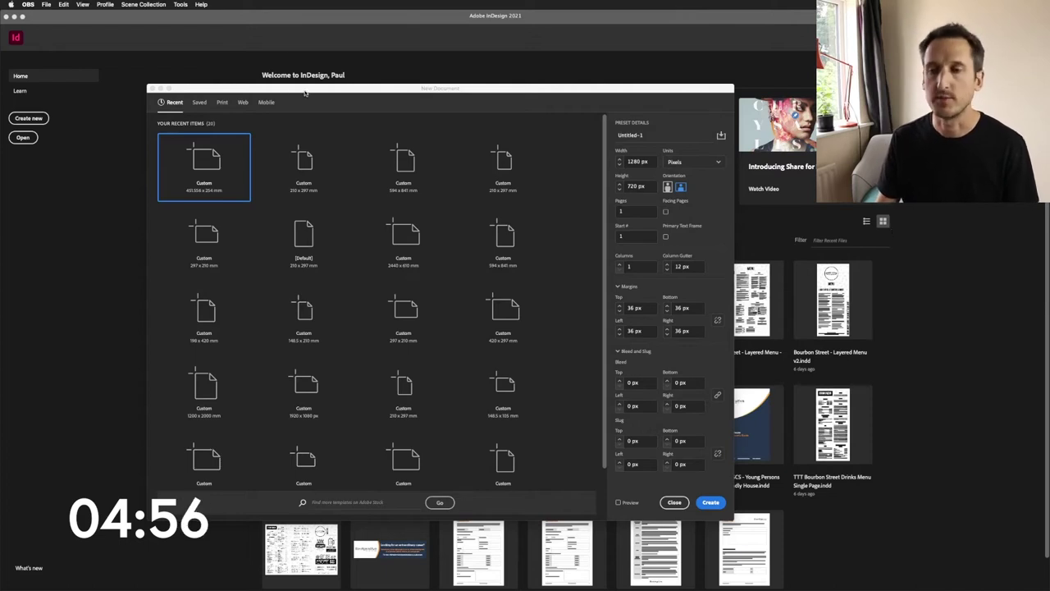
Create a one-page landscape document measuring 1280 by 720 px, using pixels as units and 36 px margins.
left_click(649, 185)
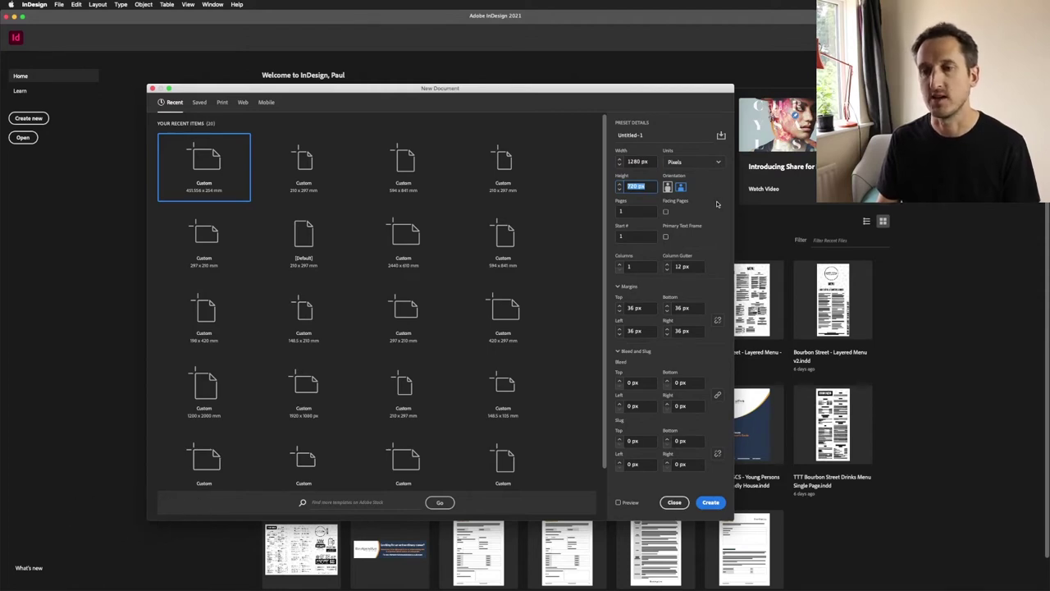
left_click(719, 162)
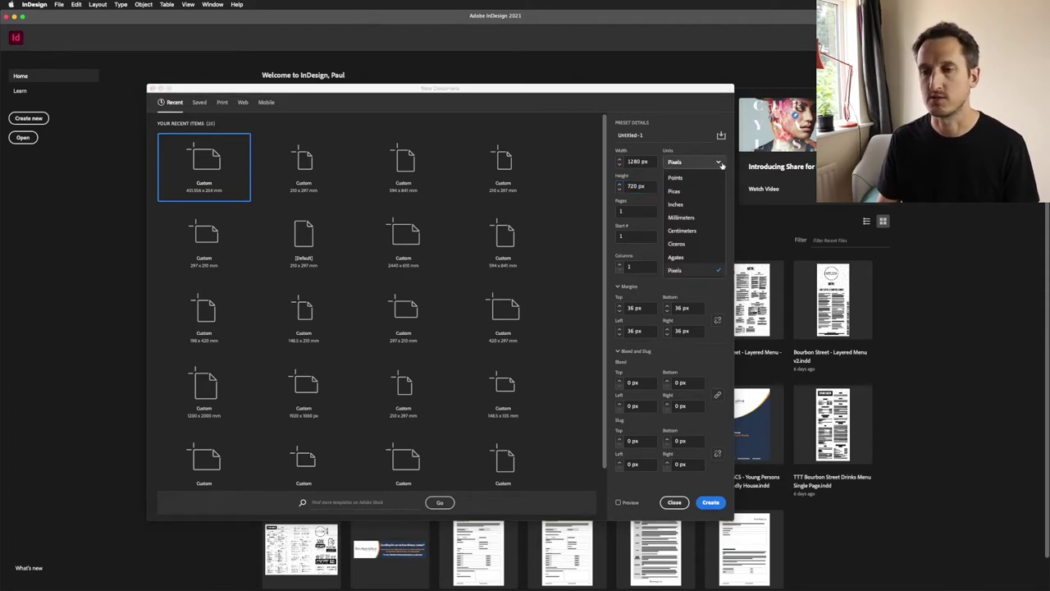
left_click(705, 162)
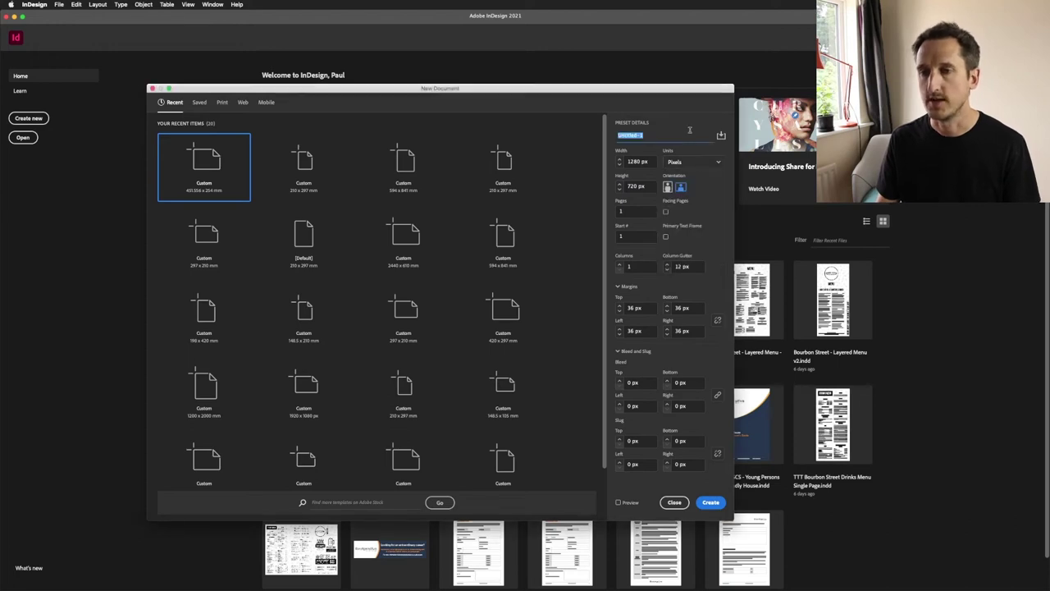
left_click(711, 502)
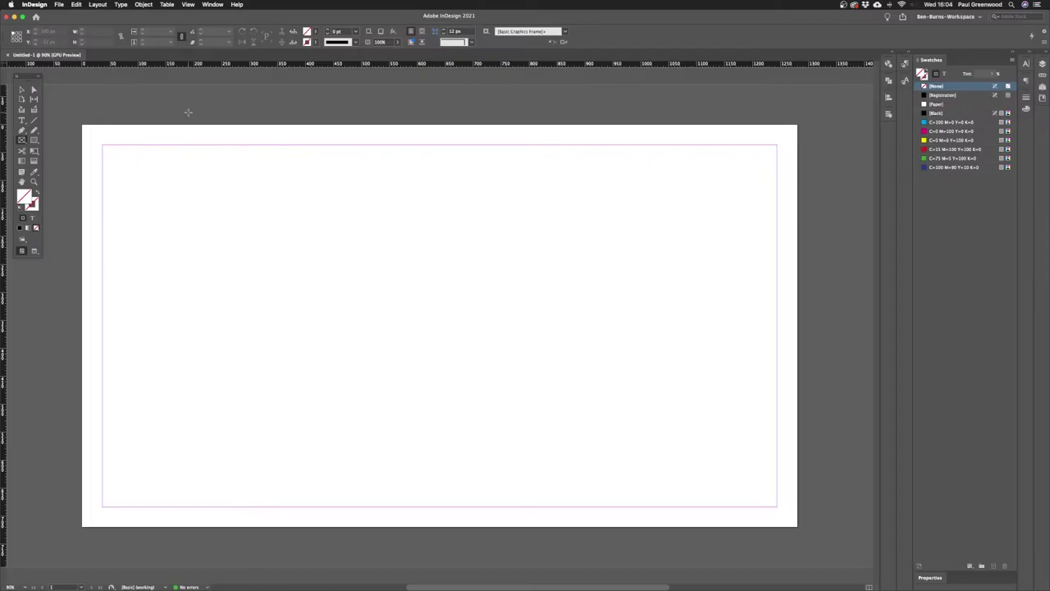
Place the photo of hands holding a phone in a page-sized 1280 by 720 px frame, filling the frame proportionally.
left_click(22, 141)
left_click_drag(82, 125, 799, 529)
left_click(60, 4)
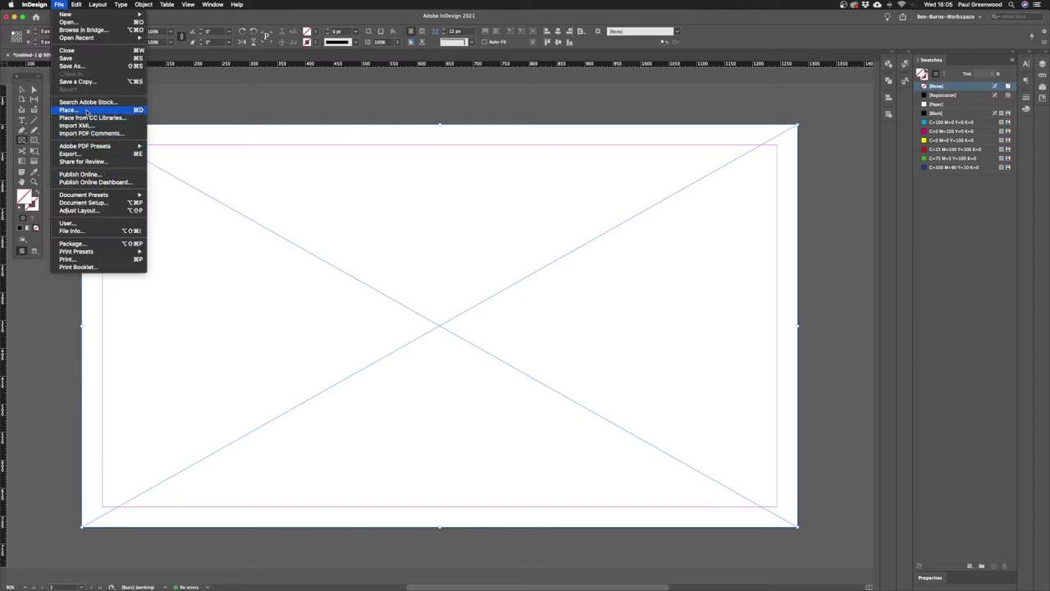
left_click(86, 111)
left_click(758, 449)
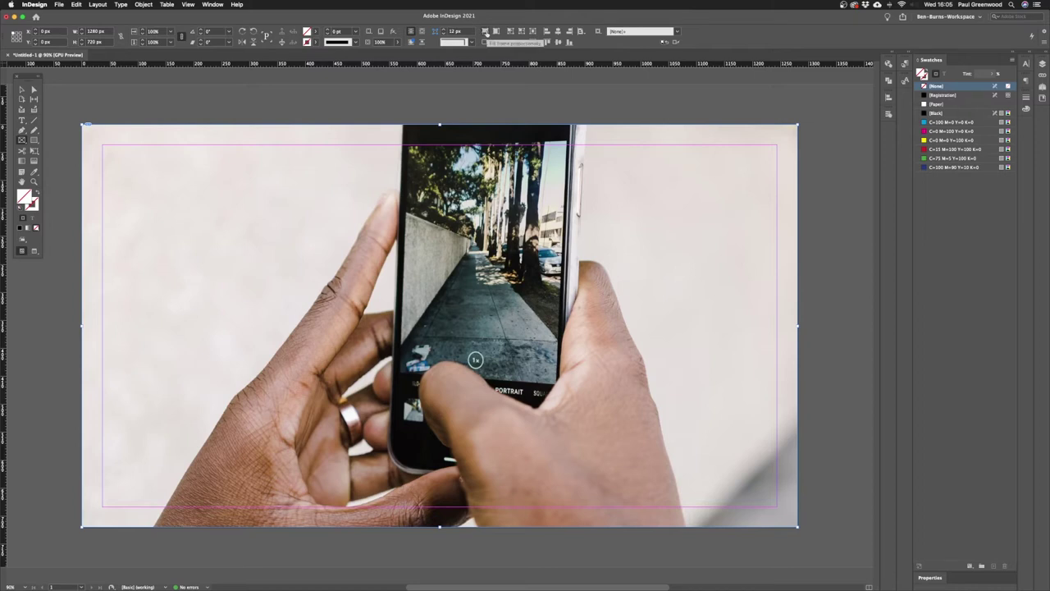
left_click(534, 41)
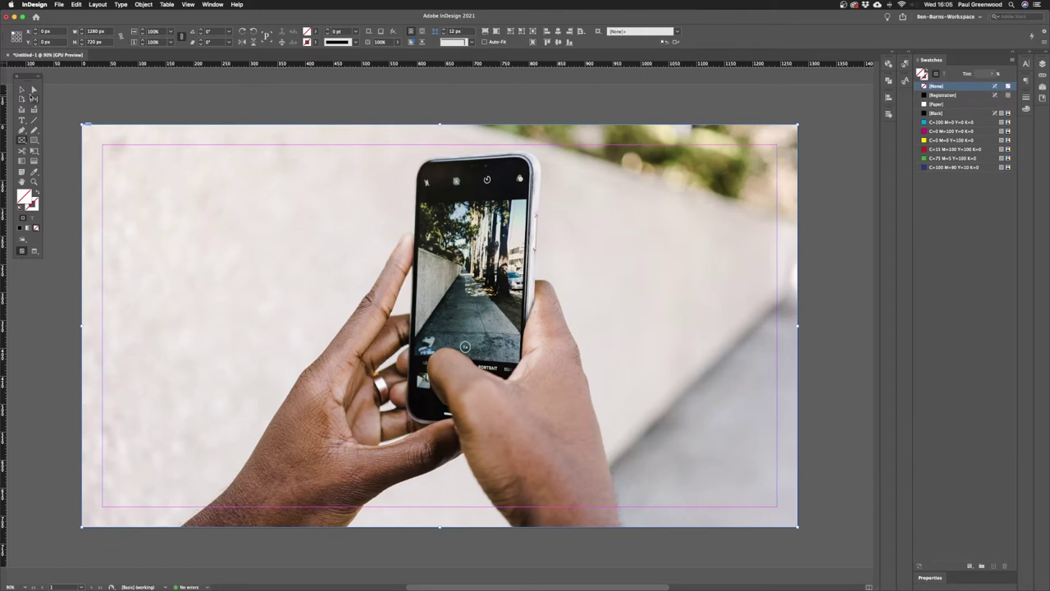
left_click(161, 101)
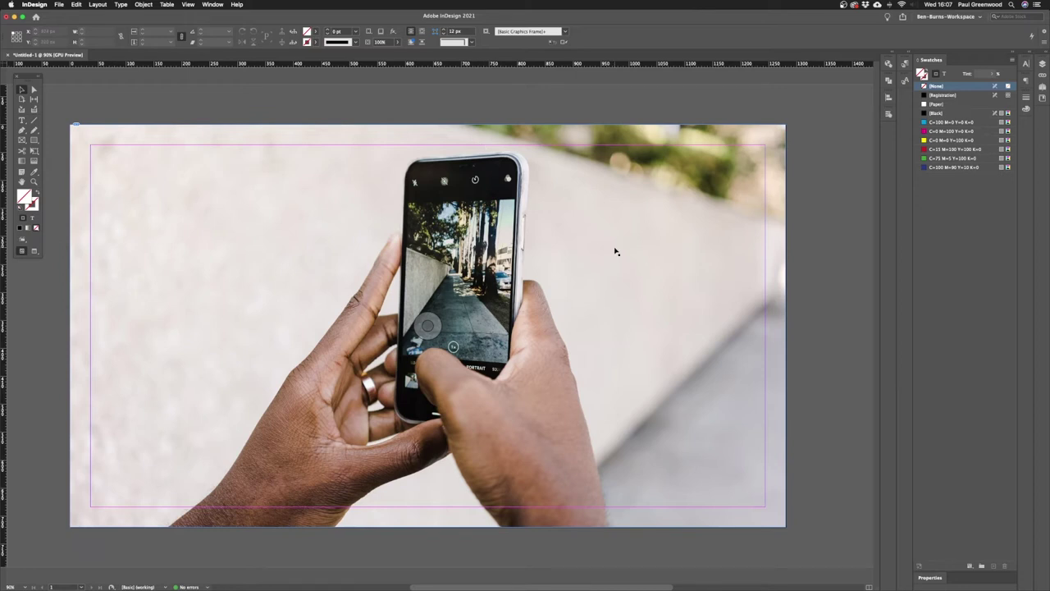
Scale the photo and its frame up to about 1571 px wide so they extend past the page's right and bottom edges.
key("super+minus")
left_click(621, 288)
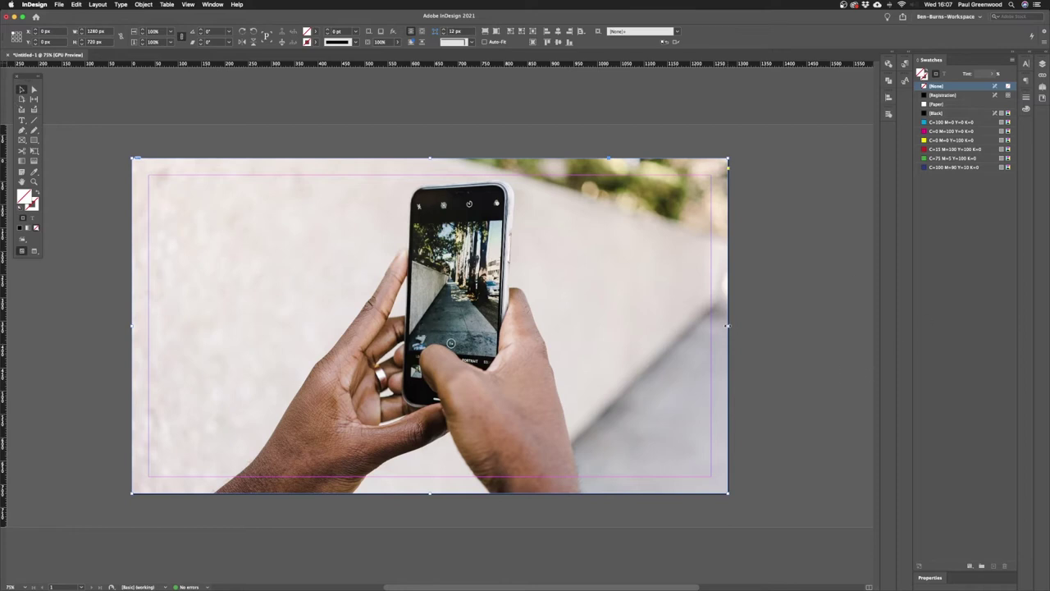
key("e")
left_click_drag(728, 326, 761, 327)
scroll(605, 247, "left", 3)
scroll(605, 247, "right", 1)
left_click_drag(605, 244, 609, 282)
key("v")
left_click(94, 199)
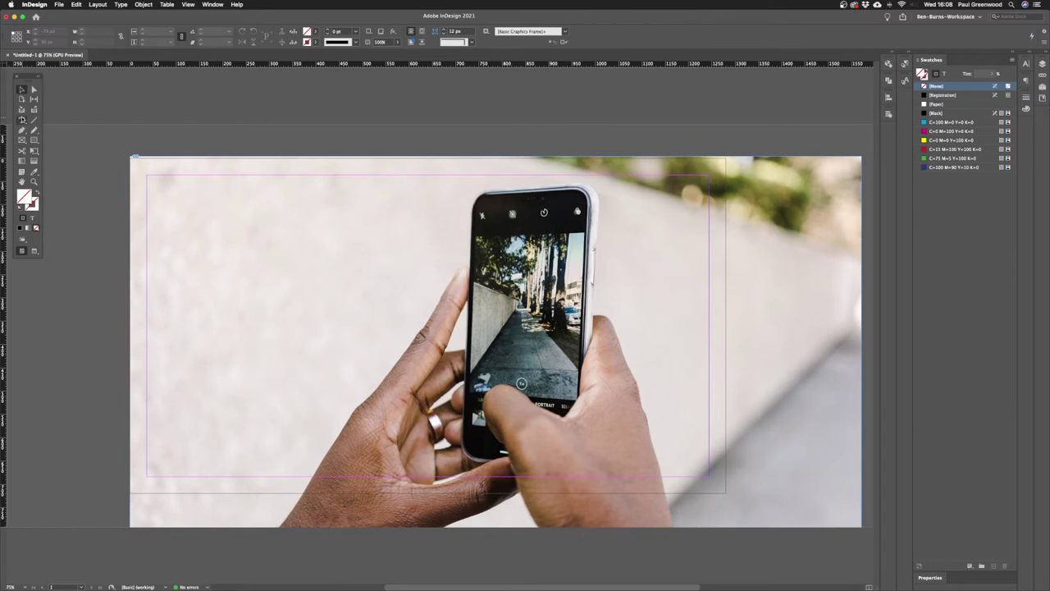
Add a text frame about 455 by 168 px on the wall beside the phone, reading "Take better" in Europa-Bold.
key("t")
left_click_drag(184, 223, 397, 302)
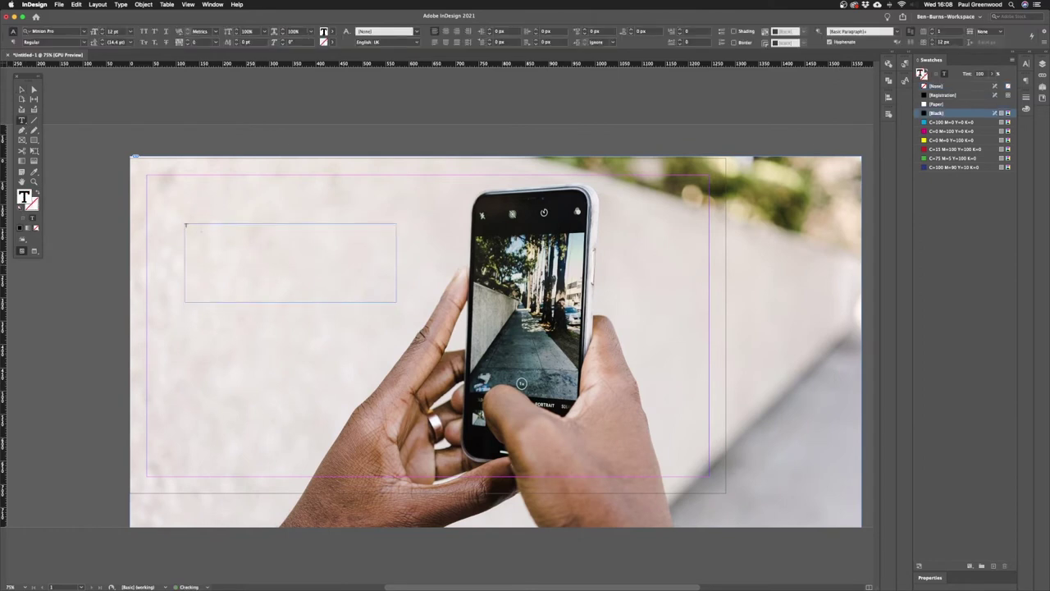
scroll(275, 197, "right", 1)
key("super+a")
left_click(67, 31)
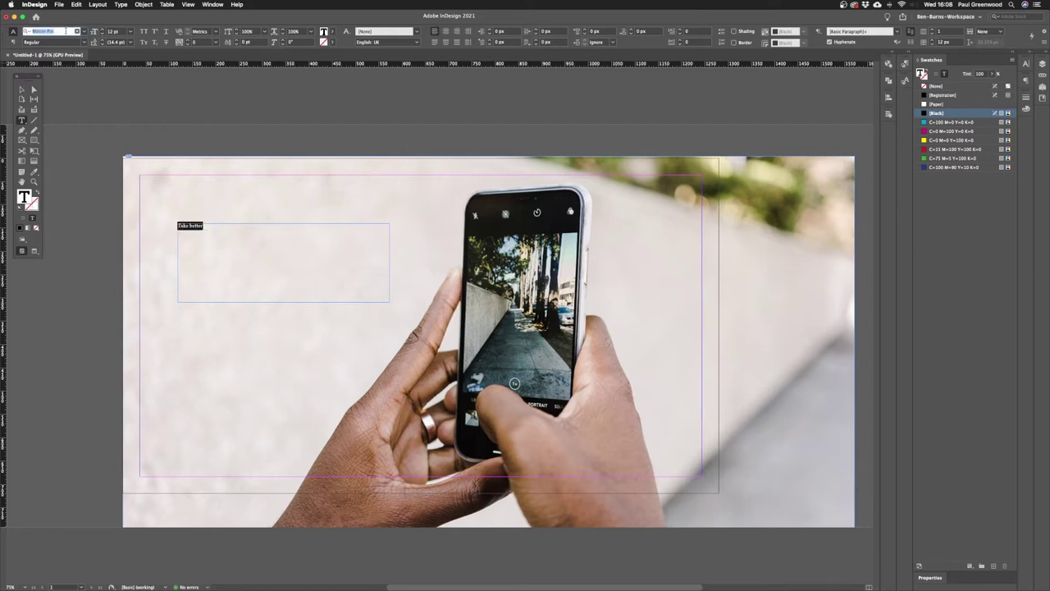
type("eu")
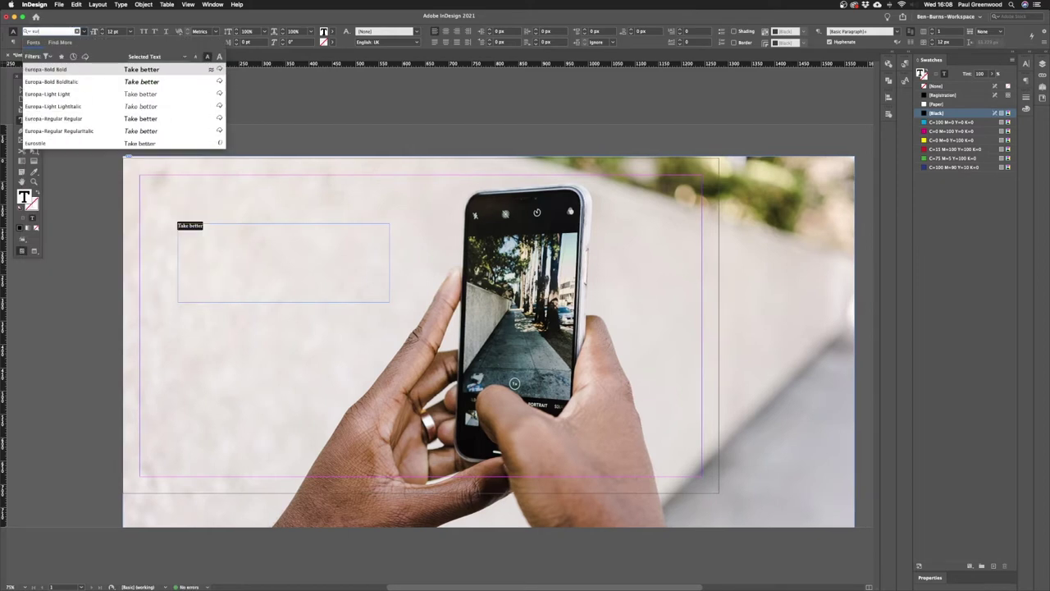
left_click(78, 69)
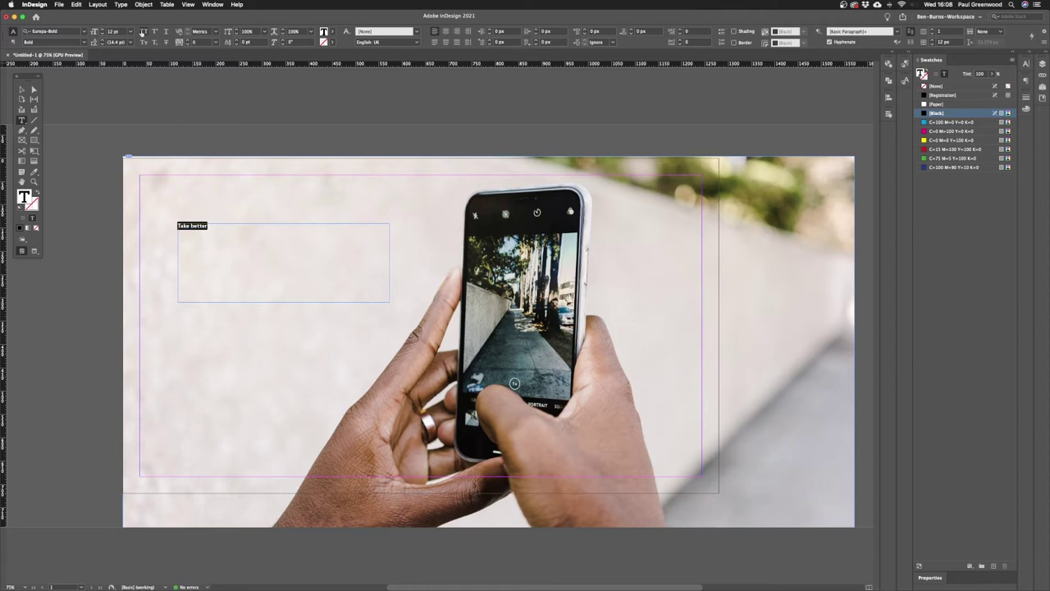
Set the "Take better" text in all caps at 52 pt and fit its frame height to the text.
left_click(144, 33)
key("super+shift+period")
key("super+shift+period")
key("super+shift+period")
key("super+shift+period")
key("super+shift+period")
key("super+shift+period")
key("super+shift+period")
key("super+shift+period")
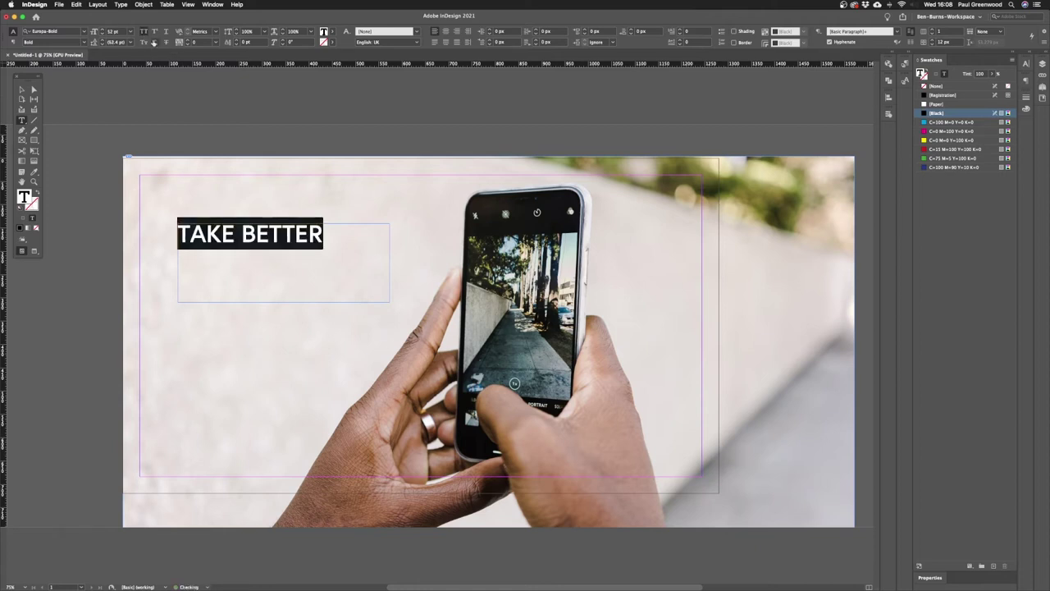
left_click(22, 89)
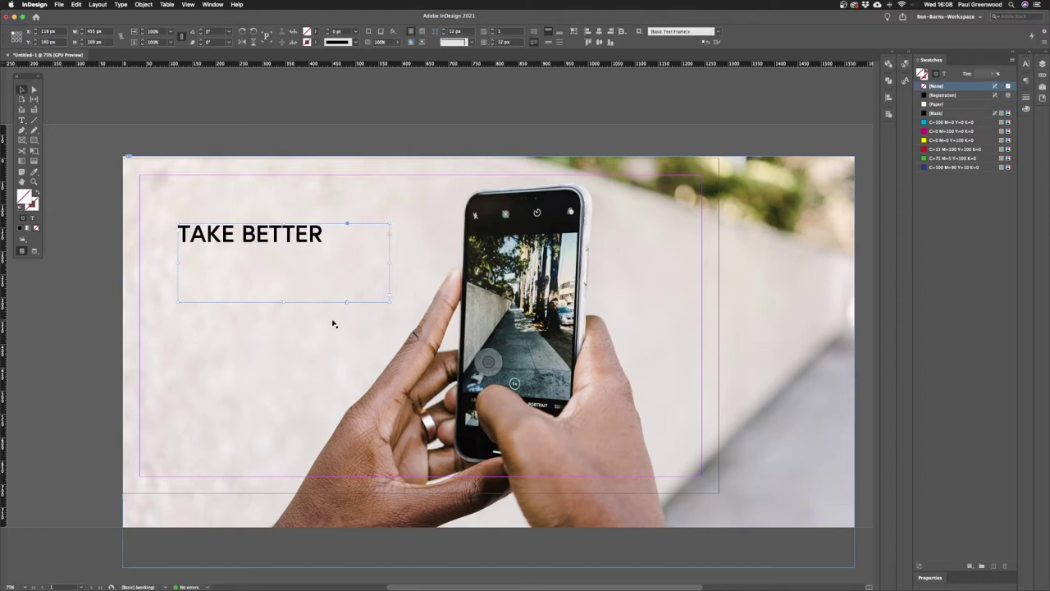
double_click(283, 301)
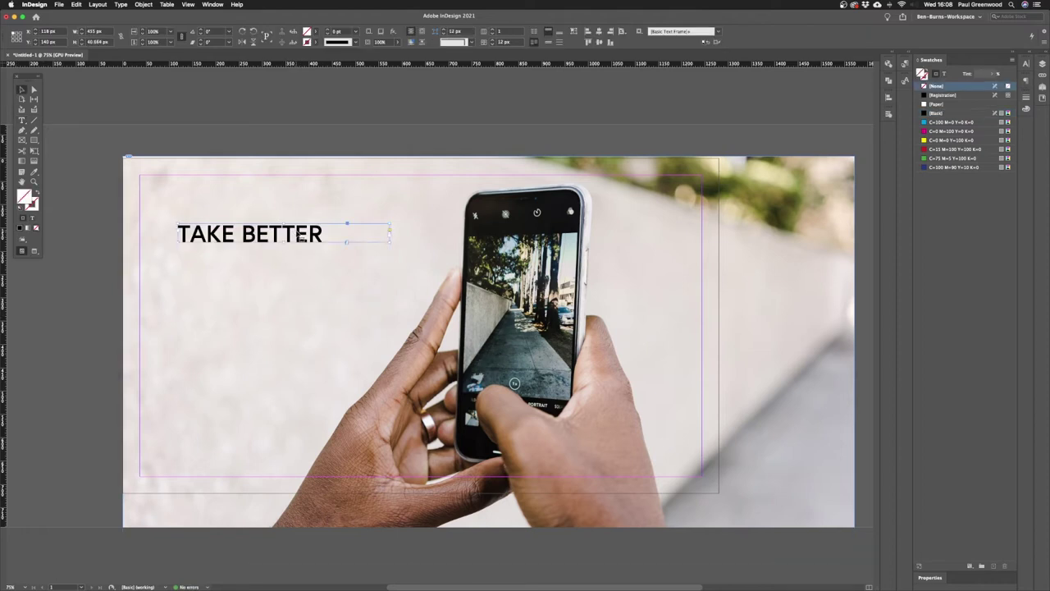
Duplicate the TAKE BETTER text frame directly below and replace its text with URBAN and PHOTOS on two separate lines.
left_click_drag(299, 237, 291, 266)
type("URBA")
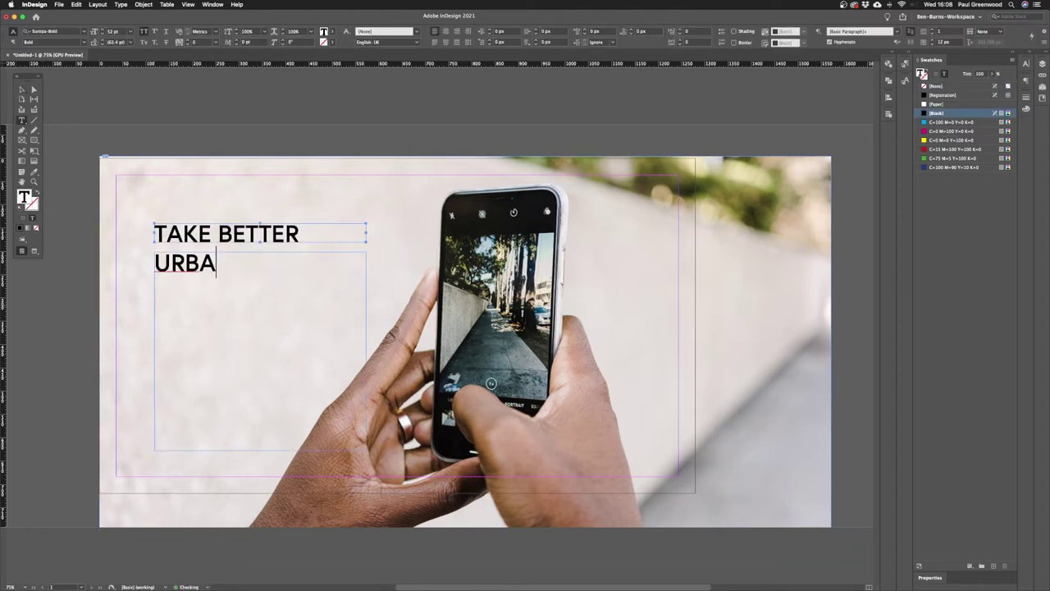
type("N PHOTOS")
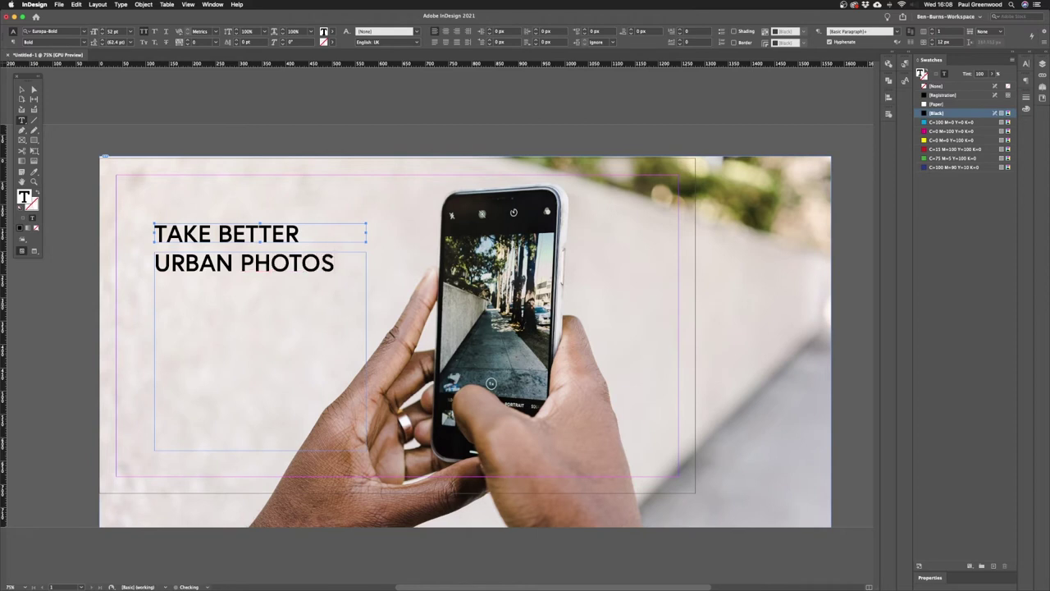
left_click(241, 262)
key("Return")
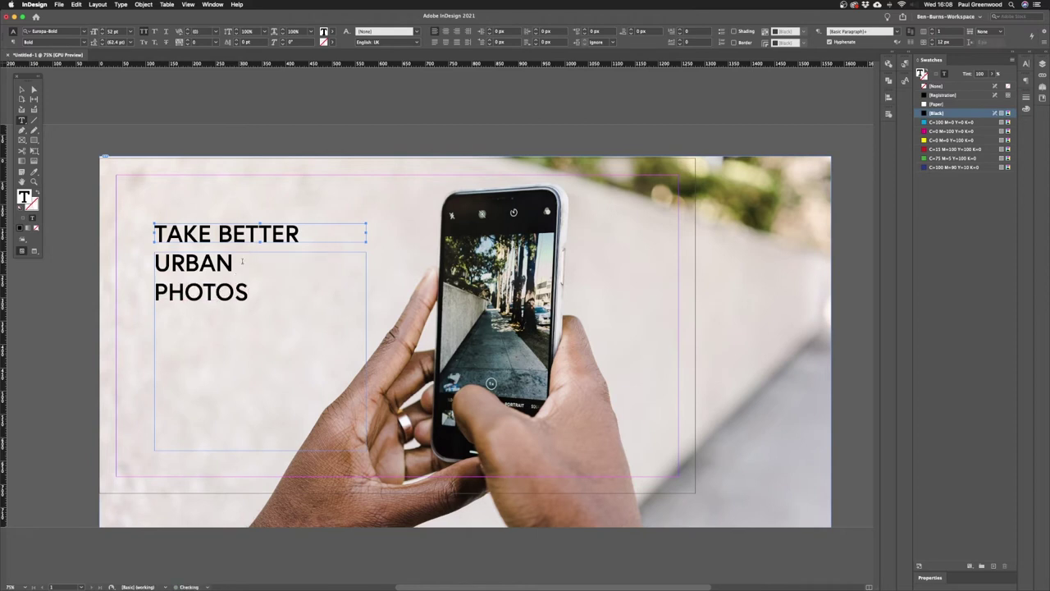
Enlarge the URBAN and PHOTOS lines to about twice the size of TAKE BETTER.
left_click_drag(272, 297, 127, 246)
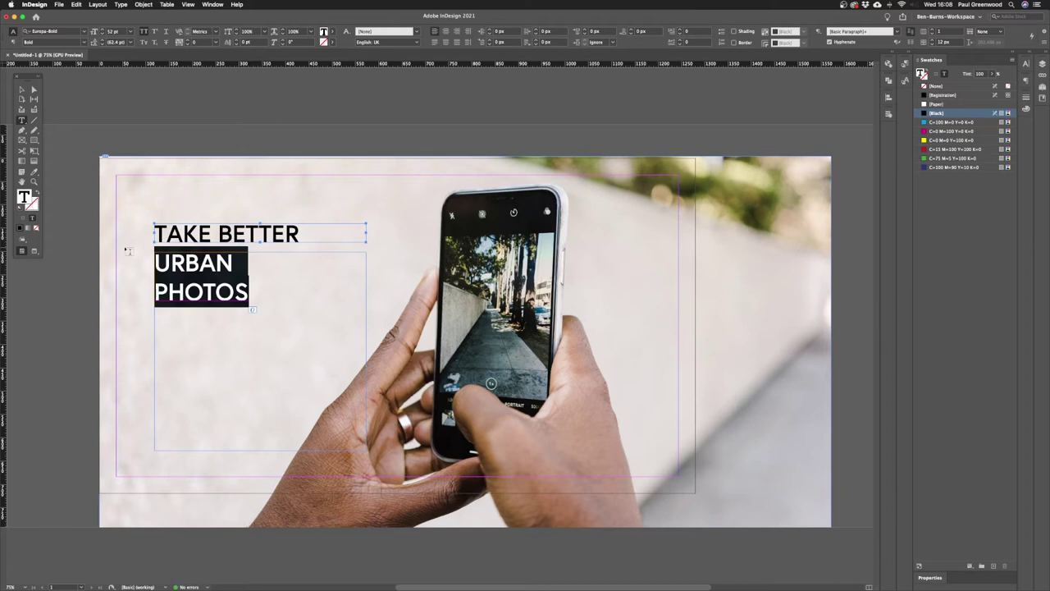
key("alt+shift+super+period")
key("alt+shift+super+period")
key("alt+shift+super+period")
key("alt+shift+super+period")
key("alt+shift+super+period")
key("alt+shift+super+period")
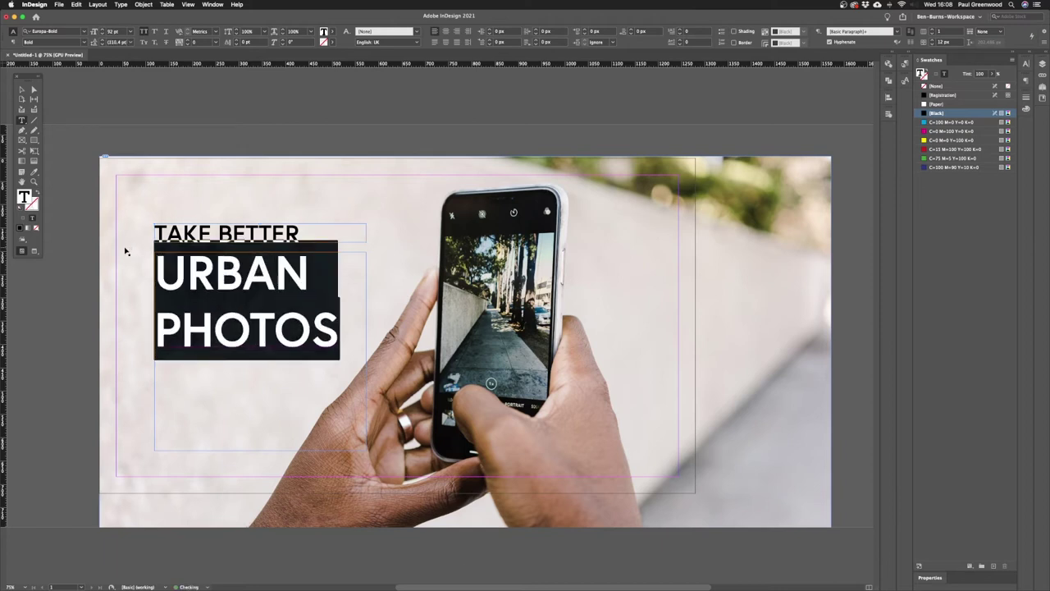
key("Escape")
left_click(291, 142)
Switch to preview mode and scale the background photo up to about 1760 by 990 px.
key("w")
scroll(624, 327, "left", 3)
left_click(624, 327)
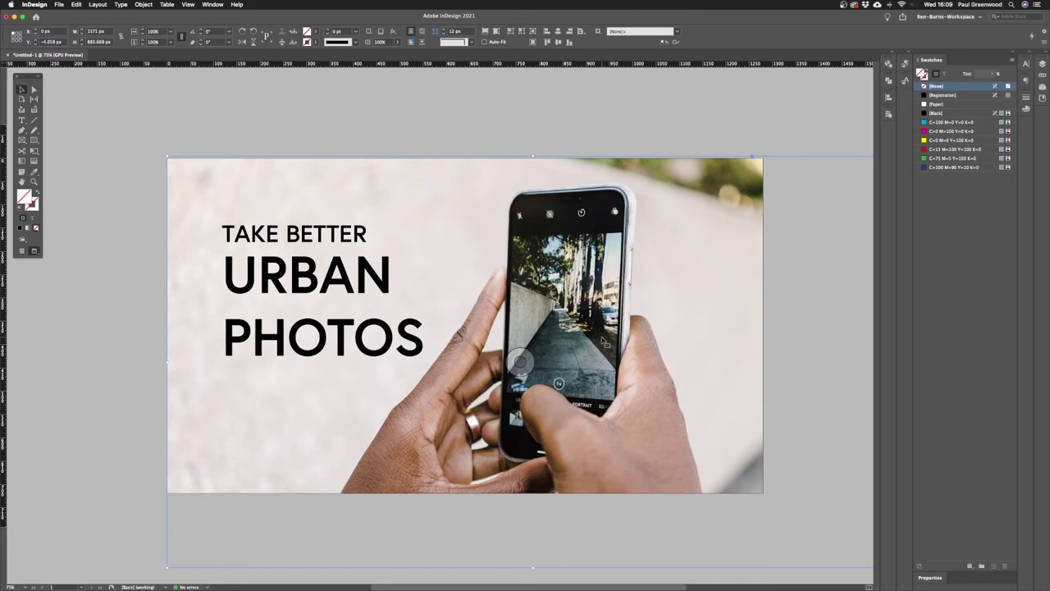
key("super+minus")
key("e")
left_click_drag(684, 350, 739, 357)
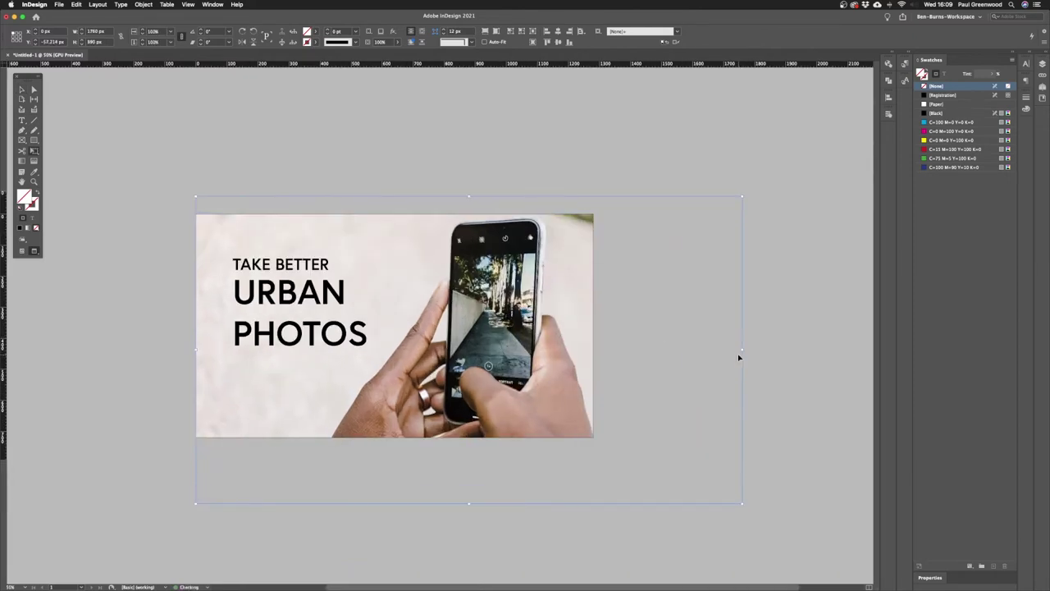
Move the URBAN PHOTOS text straight down slightly to widen the gap below TAKE BETTER.
left_click(22, 89)
left_click(236, 155)
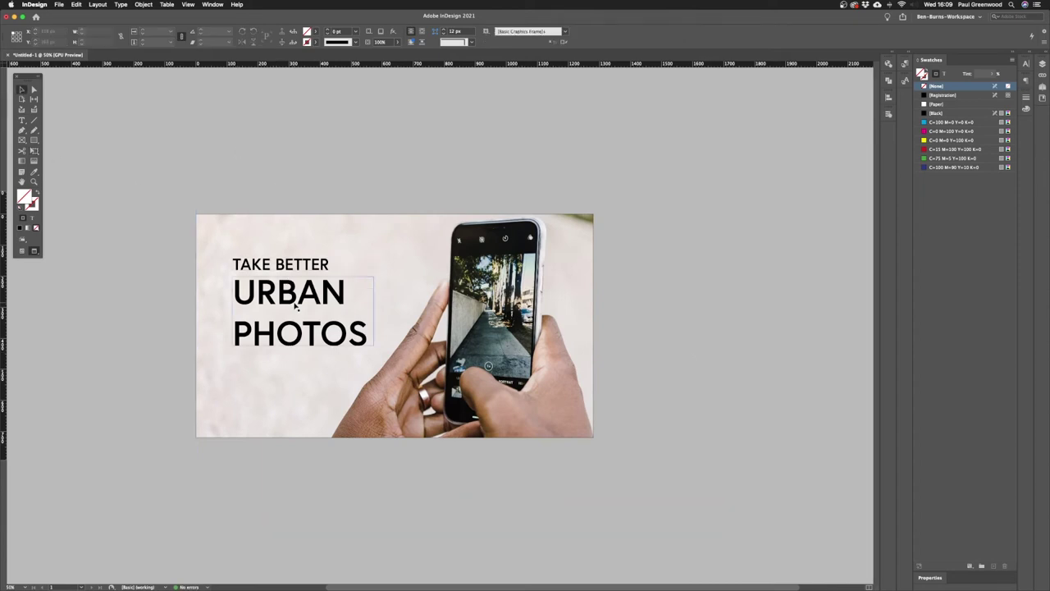
left_click_drag(296, 305, 297, 320)
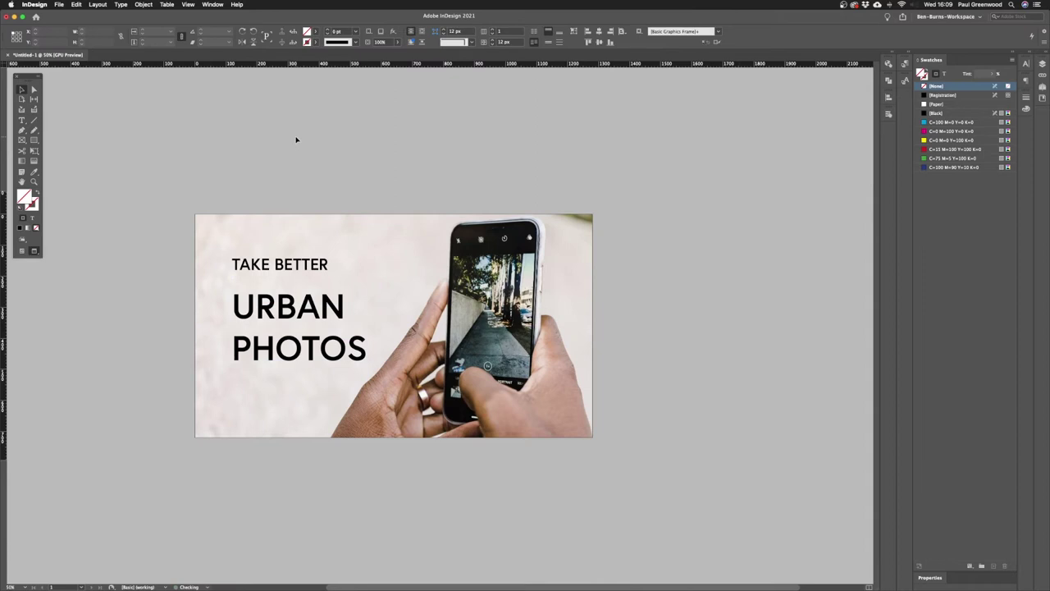
Draw a rectangle about 446 by 130 px over the word URBAN and fill it with Black.
left_click(22, 141)
left_click_drag(221, 283, 360, 327)
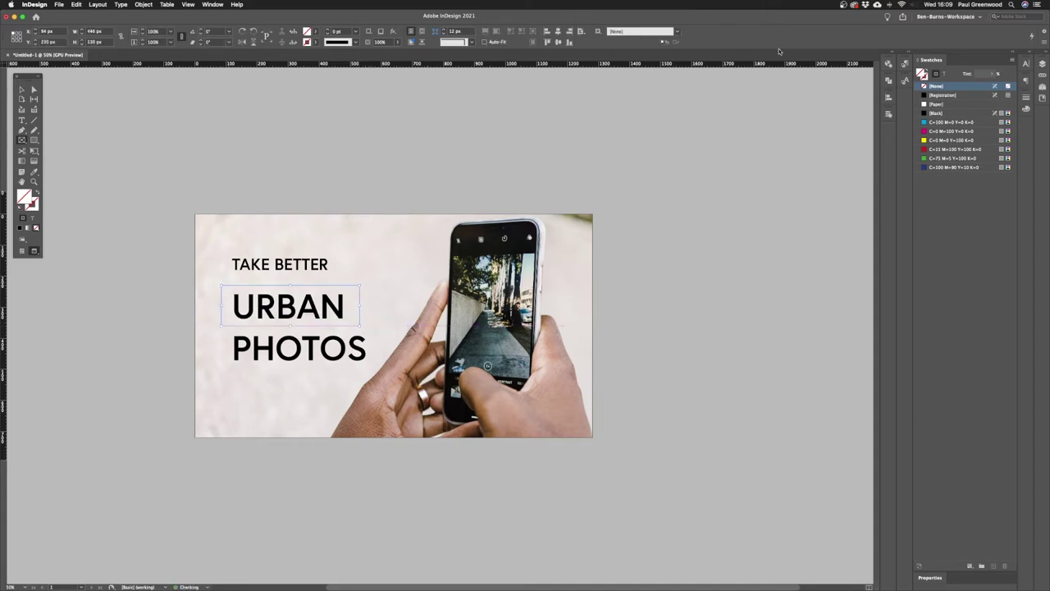
left_click(936, 113)
left_click(21, 88)
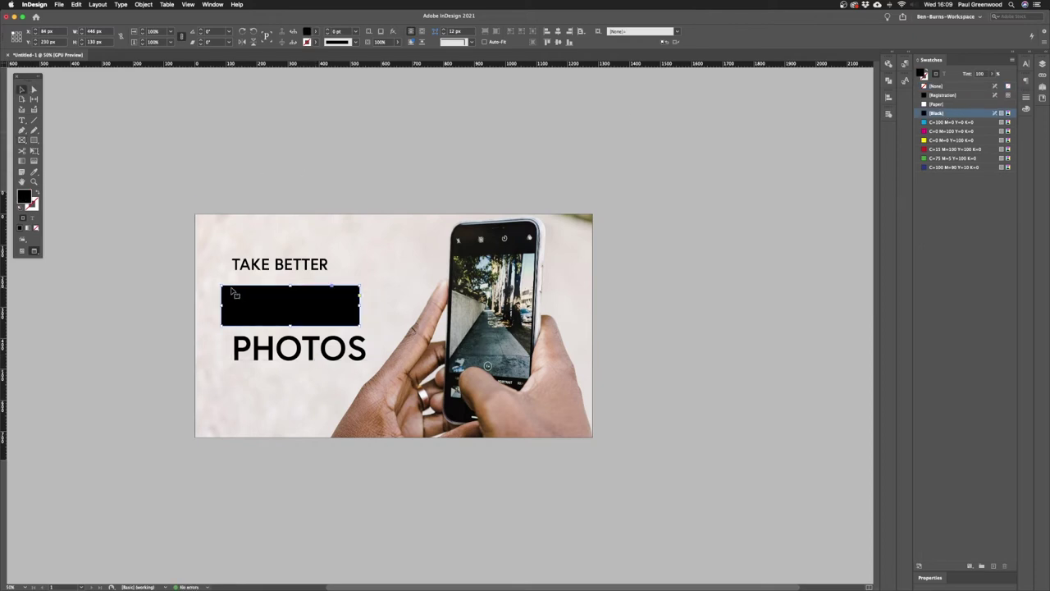
Duplicate the black rectangle directly below over the word PHOTOS and resize the copy to about 489 by 144 px.
left_click_drag(226, 297, 228, 336)
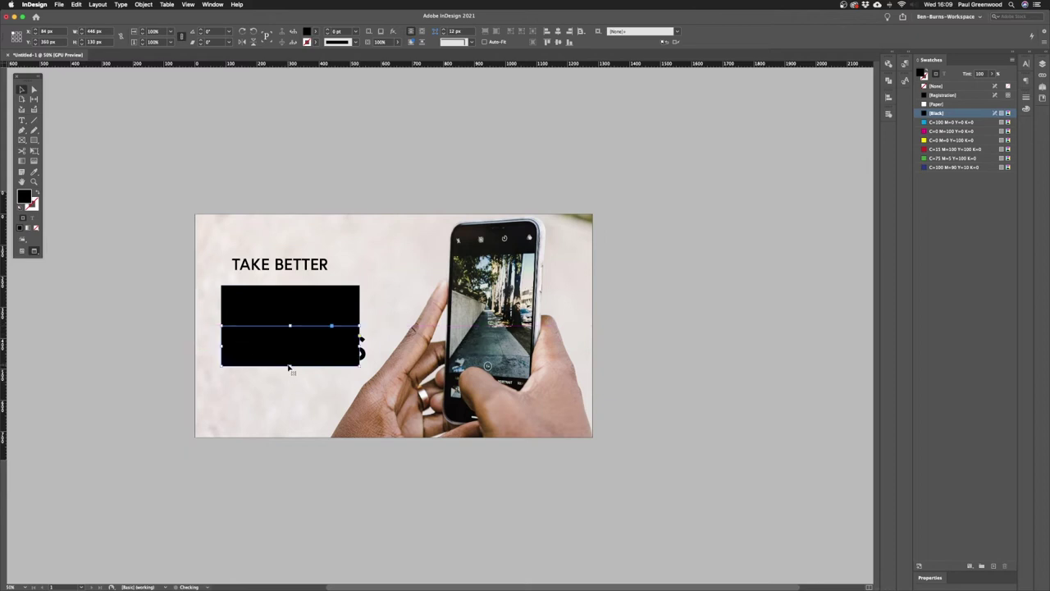
left_click_drag(288, 368, 290, 371)
left_click_drag(359, 349, 373, 349)
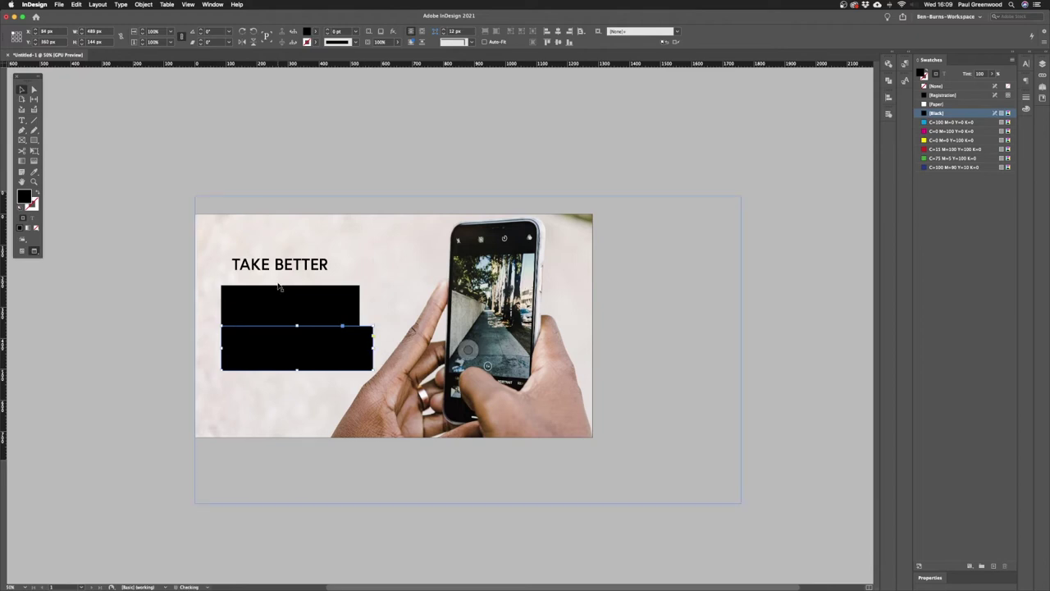
Send both black rectangles backward so that they sit behind the URBAN PHOTOS text.
left_click(267, 308)
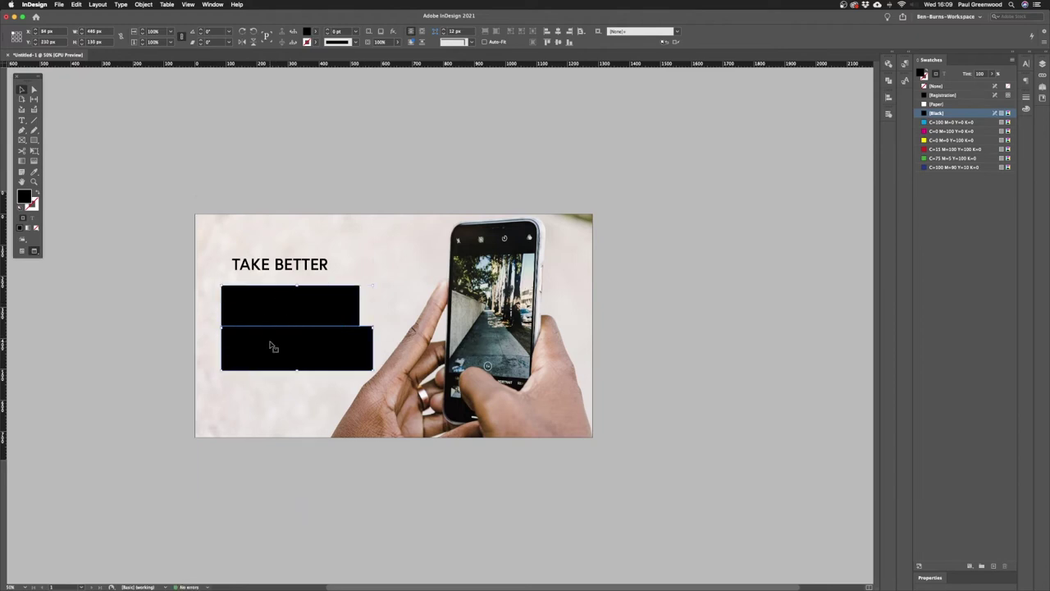
left_click(273, 347, "shift")
right_click(304, 305)
mouse_move(356, 358)
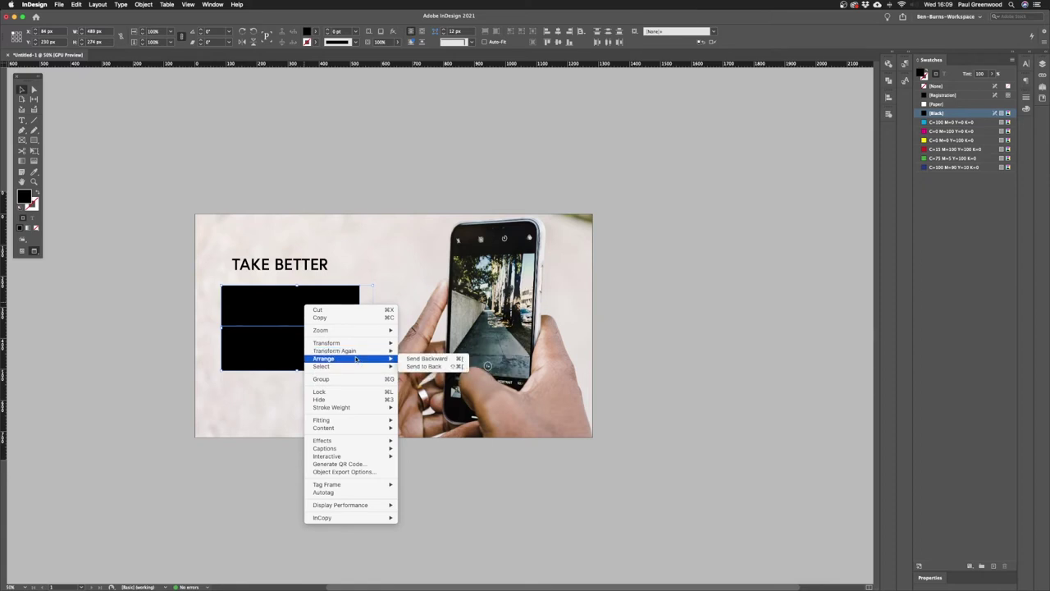
left_click(443, 359)
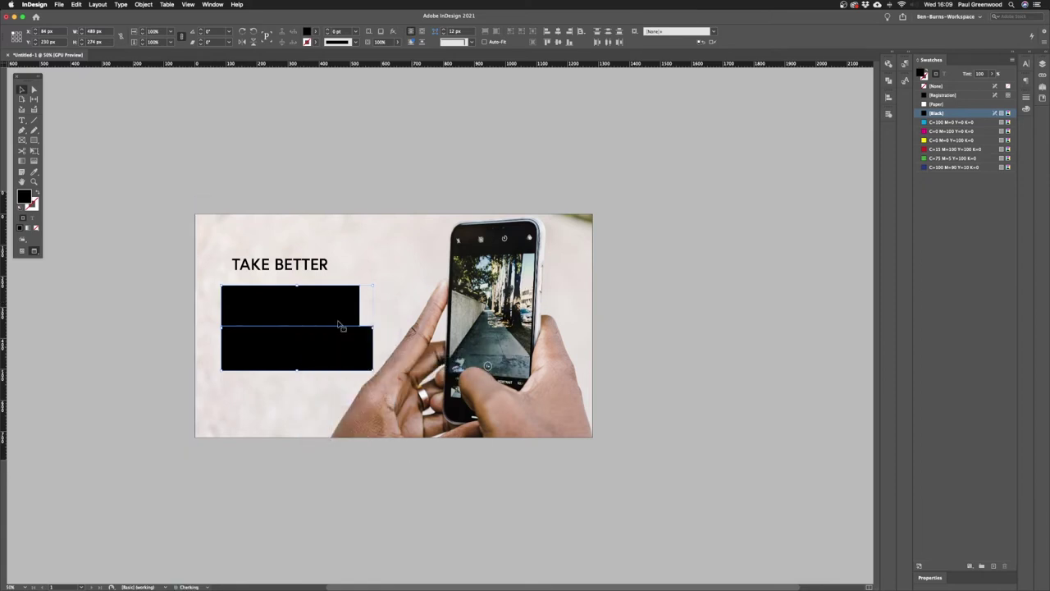
right_click(319, 314)
mouse_move(397, 377)
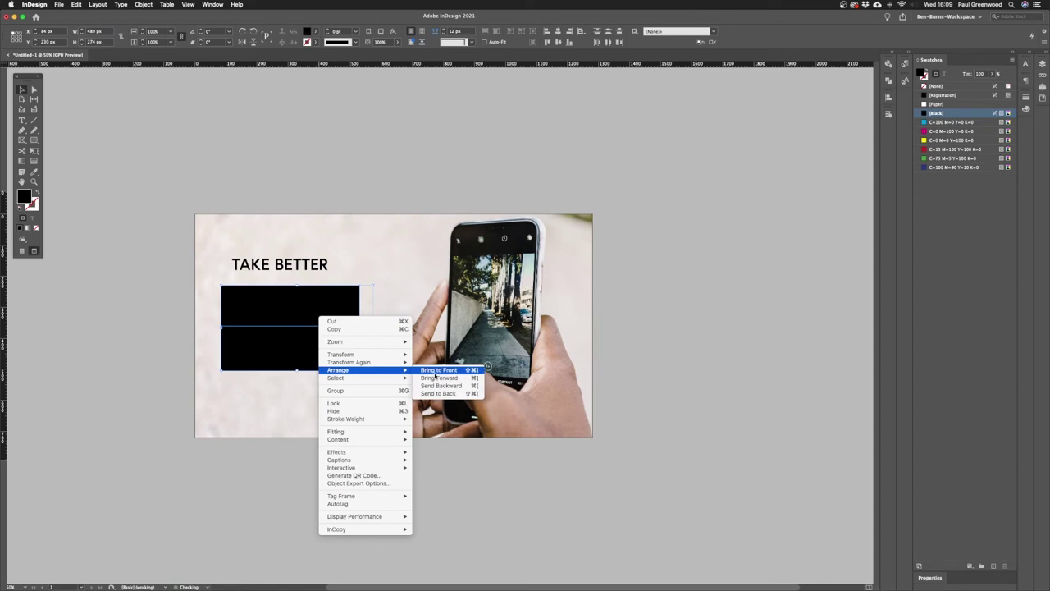
left_click(444, 385)
key("Return")
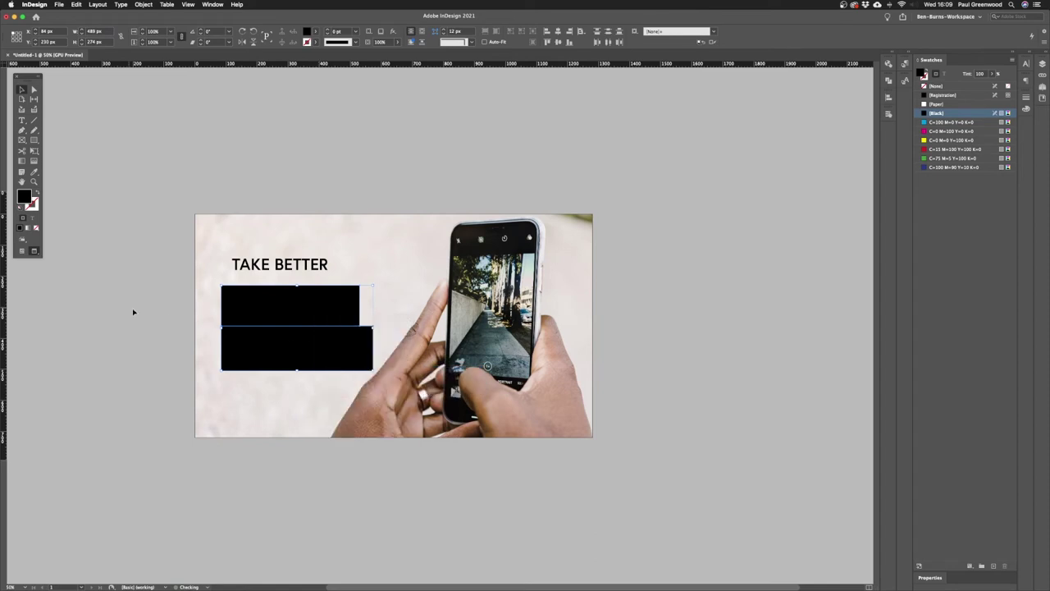
Colour all of the URBAN PHOTOS text with the Paper swatch and deselect it.
left_click(288, 346)
double_click(289, 346)
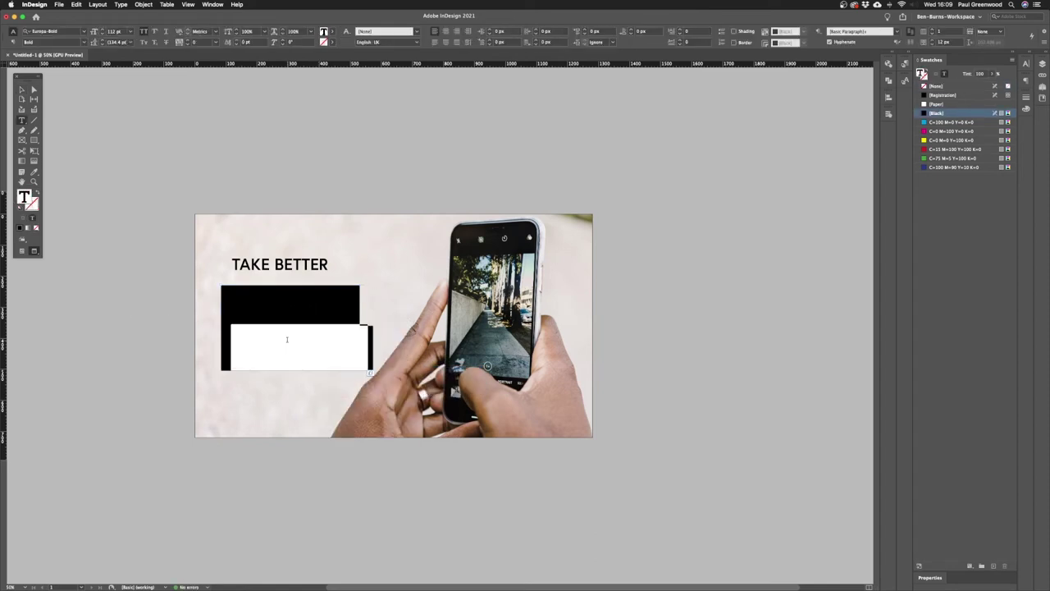
left_click(937, 104)
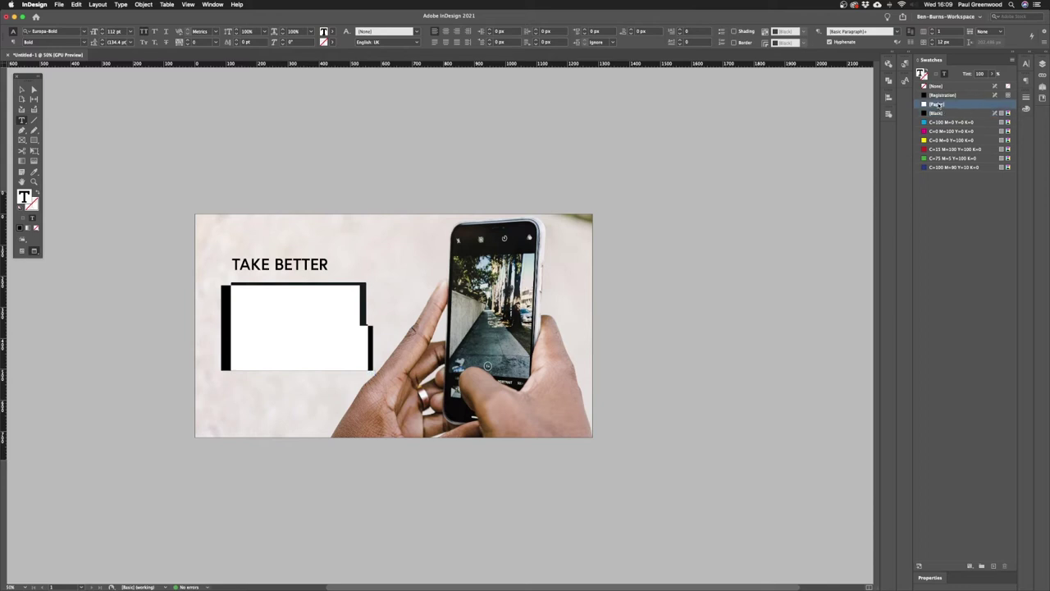
left_click(21, 89)
left_click(290, 118)
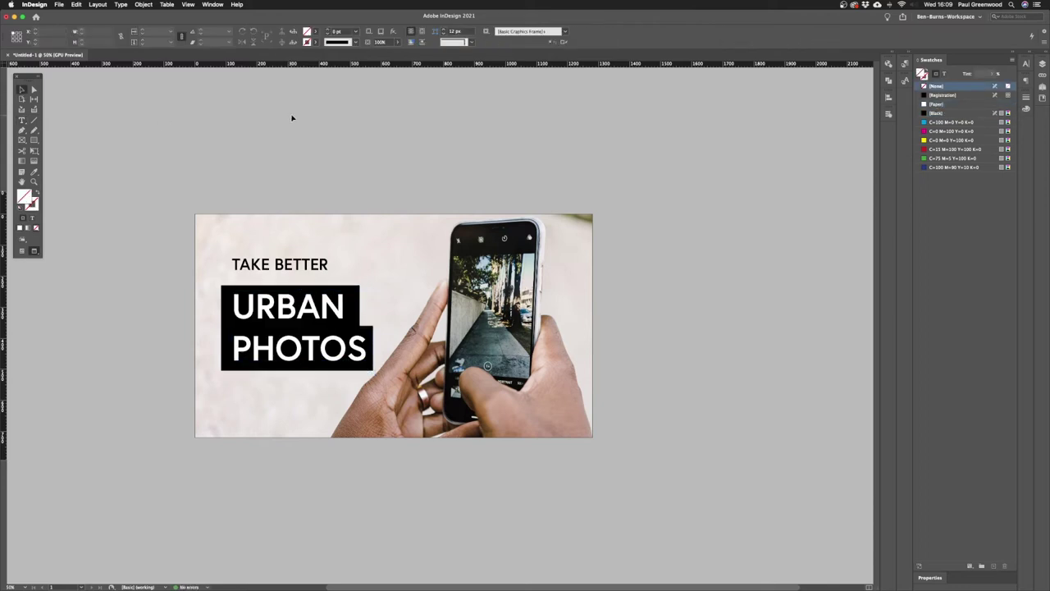
Move the TAKE BETTER text frame straight up, away from the black bars.
scroll(259, 123, "left", 3)
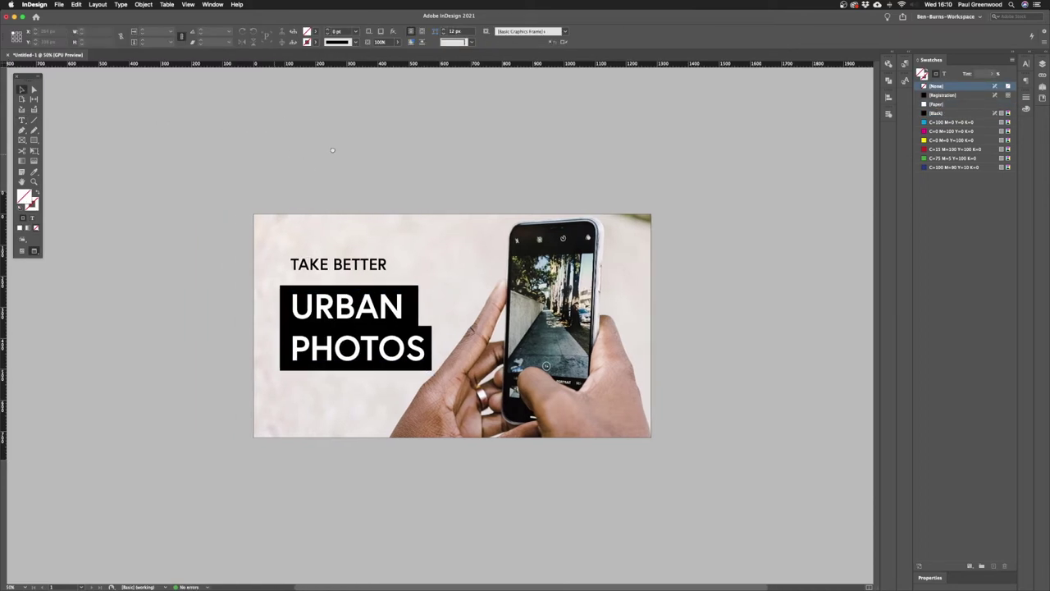
left_click(363, 264)
left_click_drag(361, 257, 361, 239)
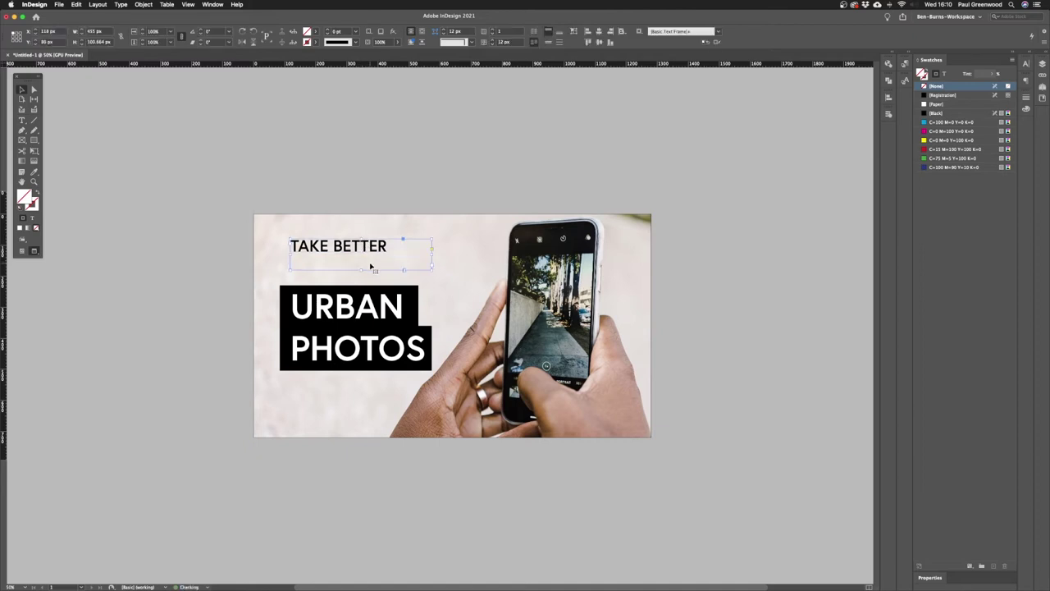
Enlarge the TAKE BETTER text to about 60 pt and move its frame down to just above the URBAN bar.
double_click(363, 305)
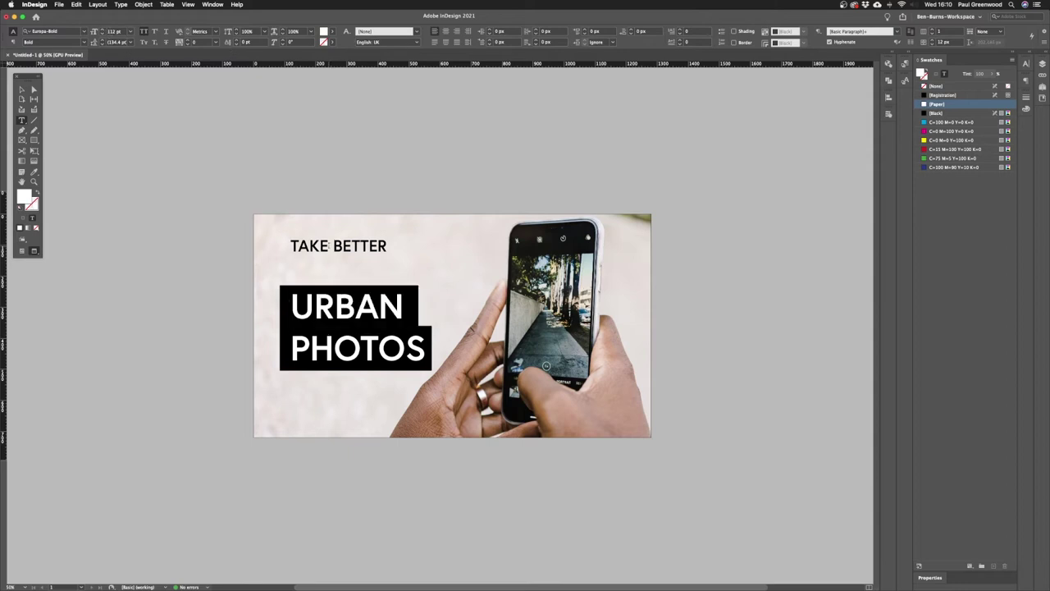
triple_click(329, 245)
left_click(117, 31)
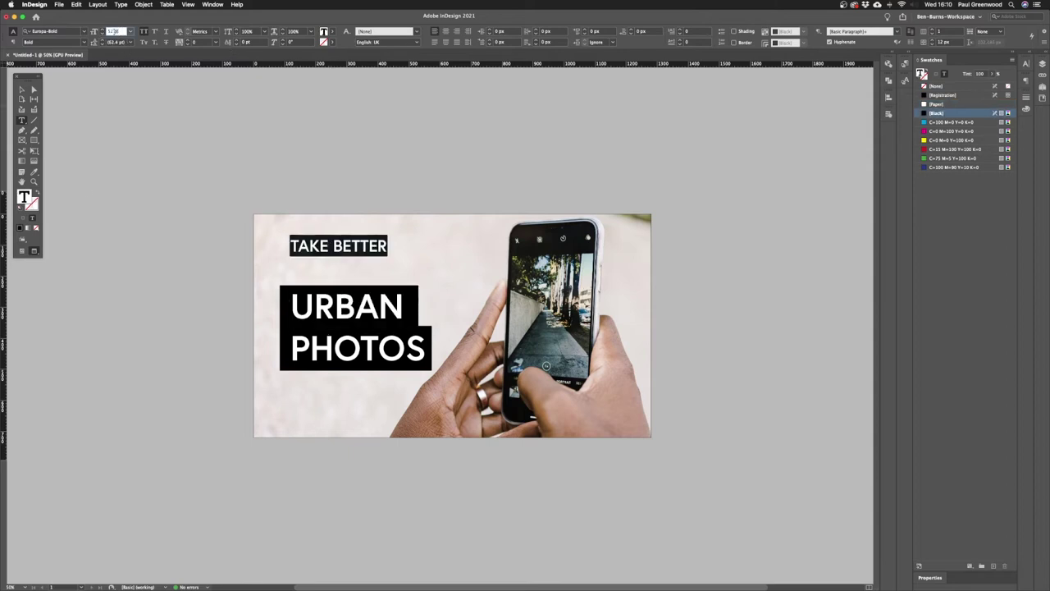
key("Up")
key("Up")
key("Up")
key("Up")
key("Up")
key("Up")
key("Up")
key("Up")
key("Up")
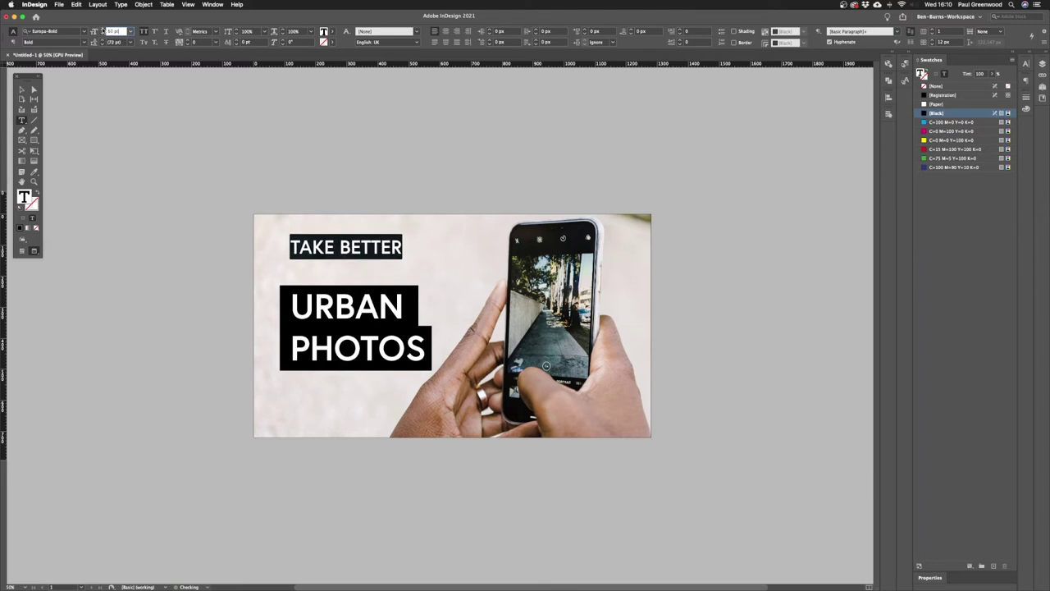
key("Escape")
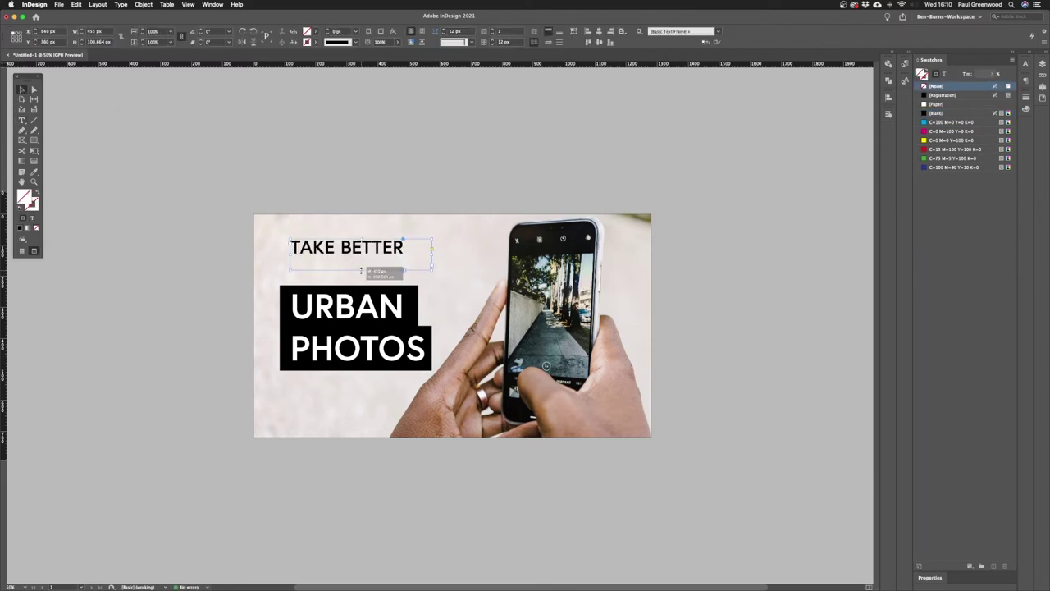
left_click_drag(362, 254, 364, 276)
left_click(368, 149)
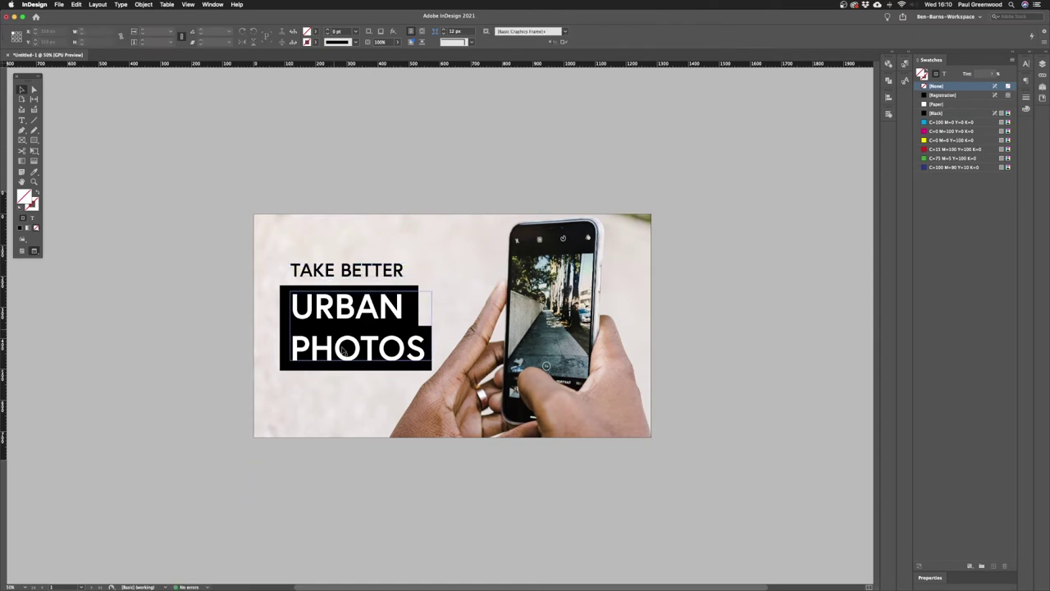
Group the two text frames and both black bars, leaving the background photo out of the group.
left_click_drag(373, 192, 319, 480)
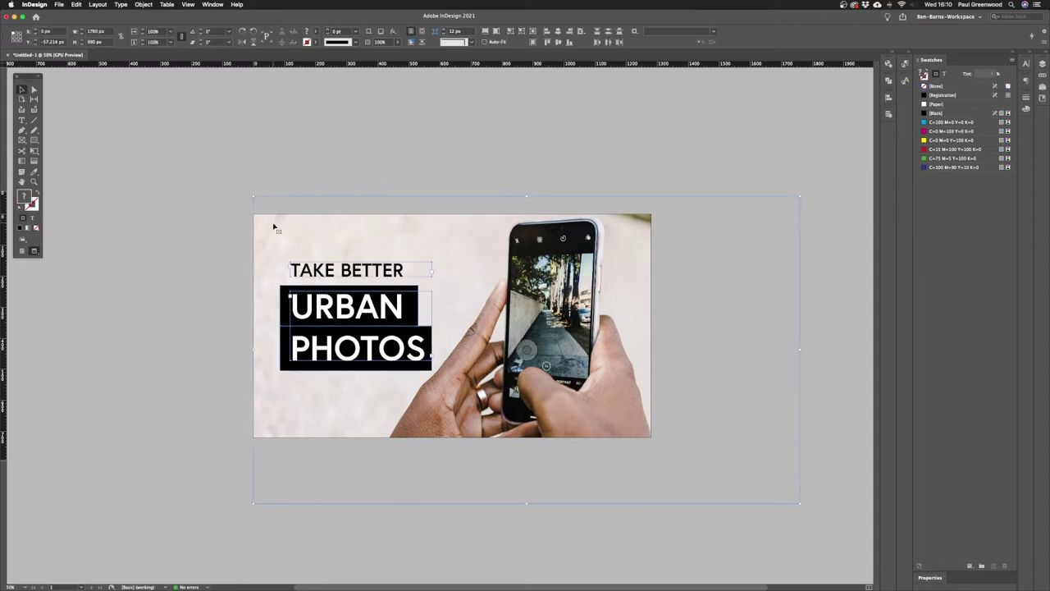
left_click(274, 228, "shift")
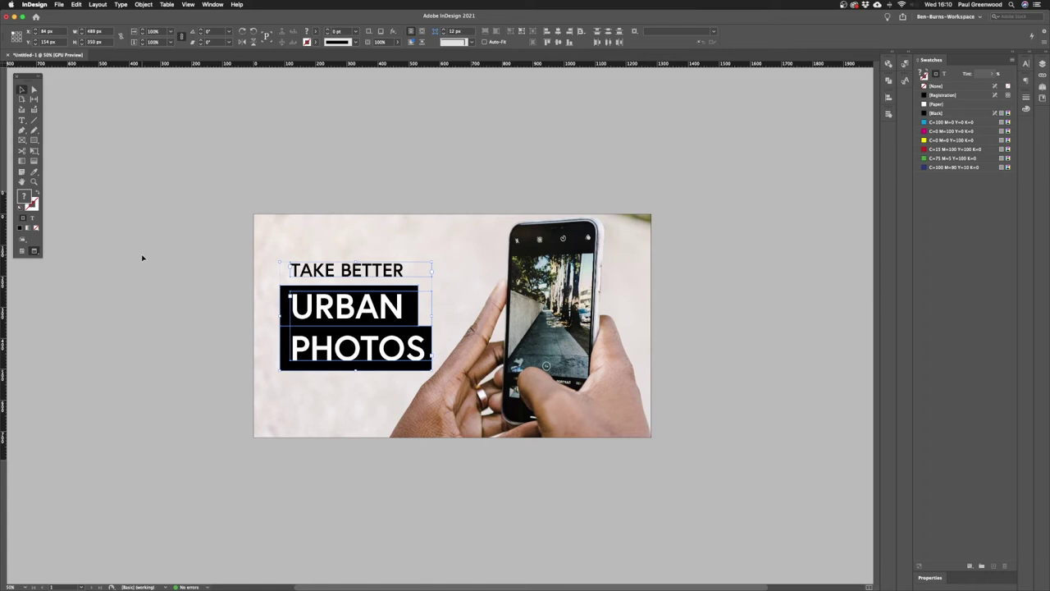
key("super+g")
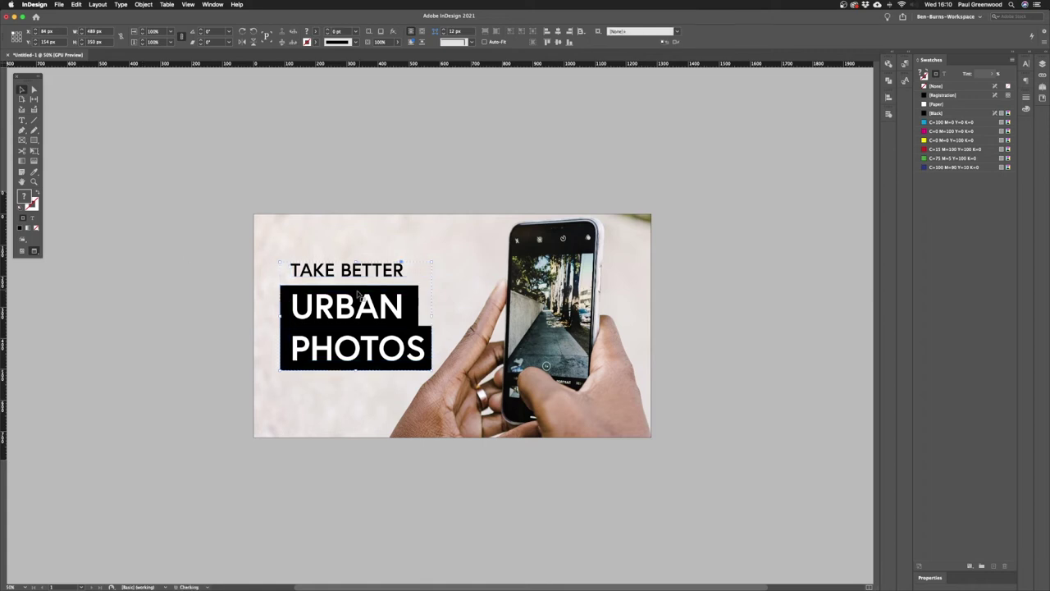
Scale the title group up proportionally to about 730 px wide and position it over the left half of the thumbnail.
key("e")
left_click_drag(432, 371, 500, 419)
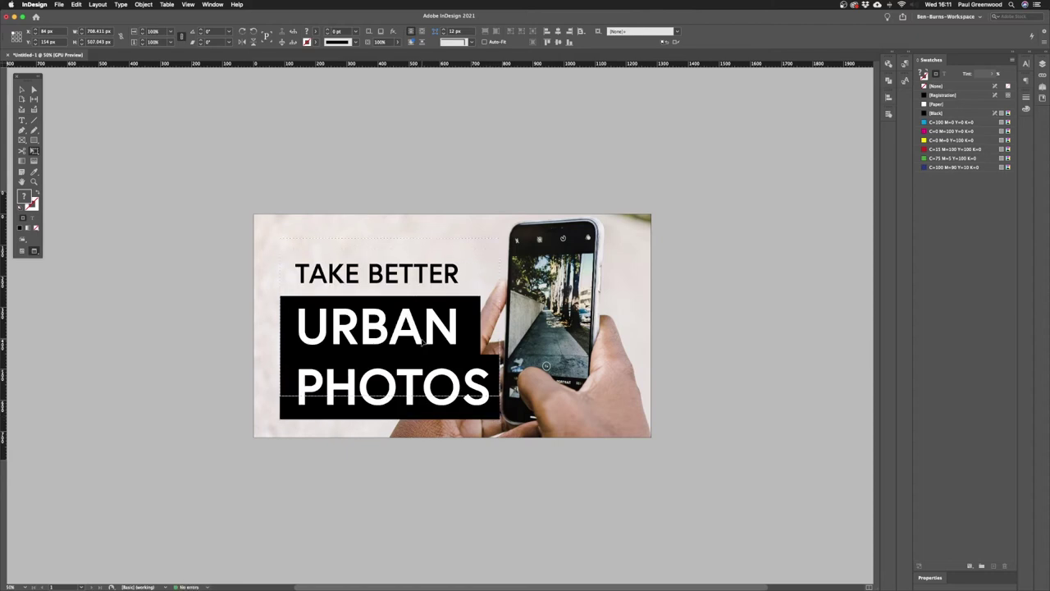
left_click_drag(423, 343, 423, 319)
left_click_drag(499, 316, 454, 335)
left_click(22, 90)
left_click(346, 145)
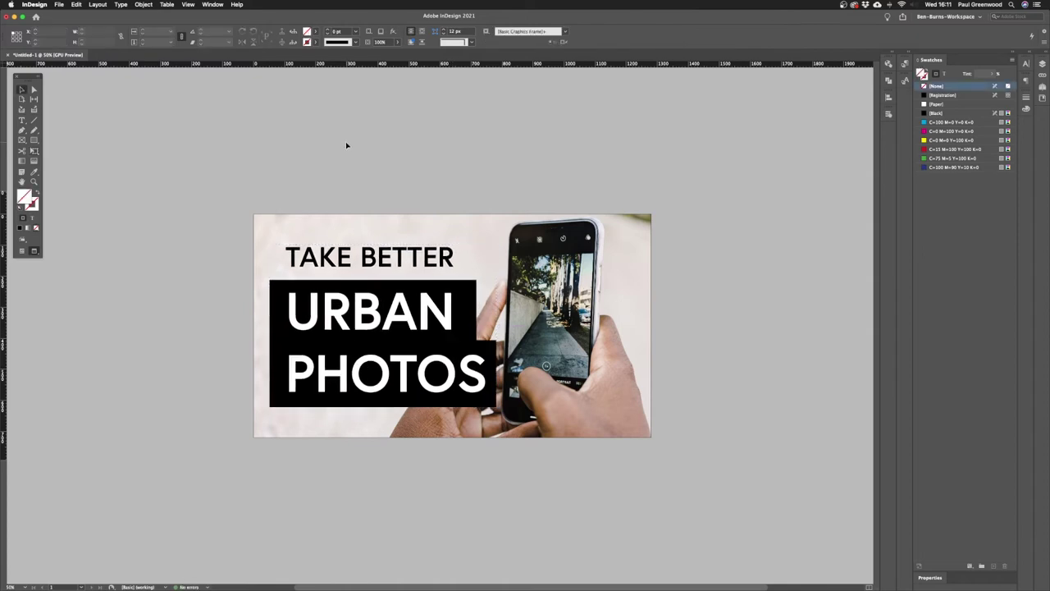
Shift the background photo down slightly to about Y -38 px and deselect it.
left_click(672, 416)
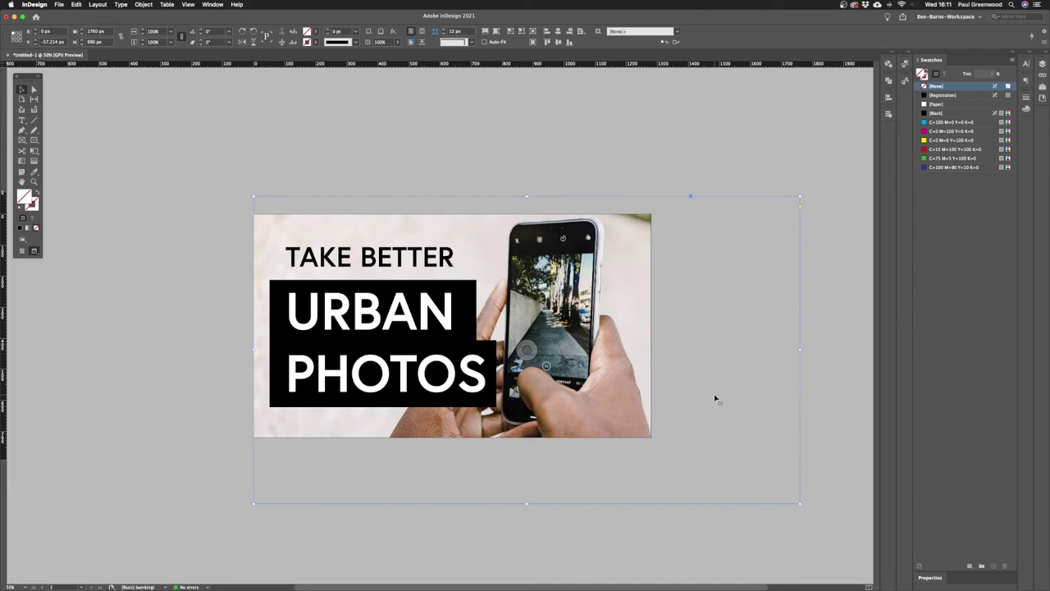
left_click_drag(720, 397, 715, 402)
key("super+shift+a")
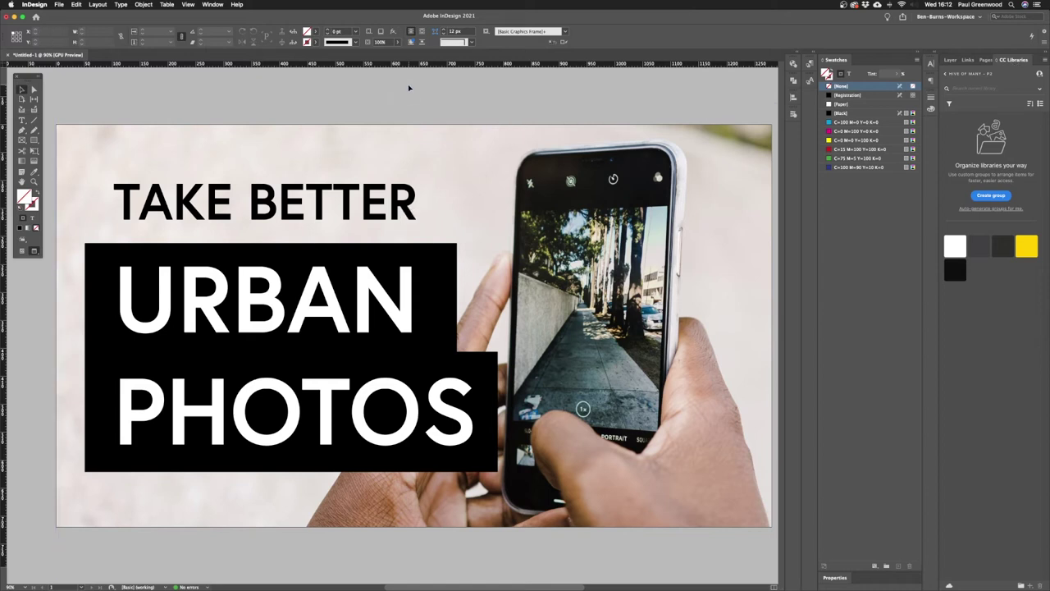
Fill the bars behind URBAN and PHOTOS with the dark grey library colour C=0 M=0 Y=0 K=95.
left_click(164, 279)
left_click(215, 378, "shift")
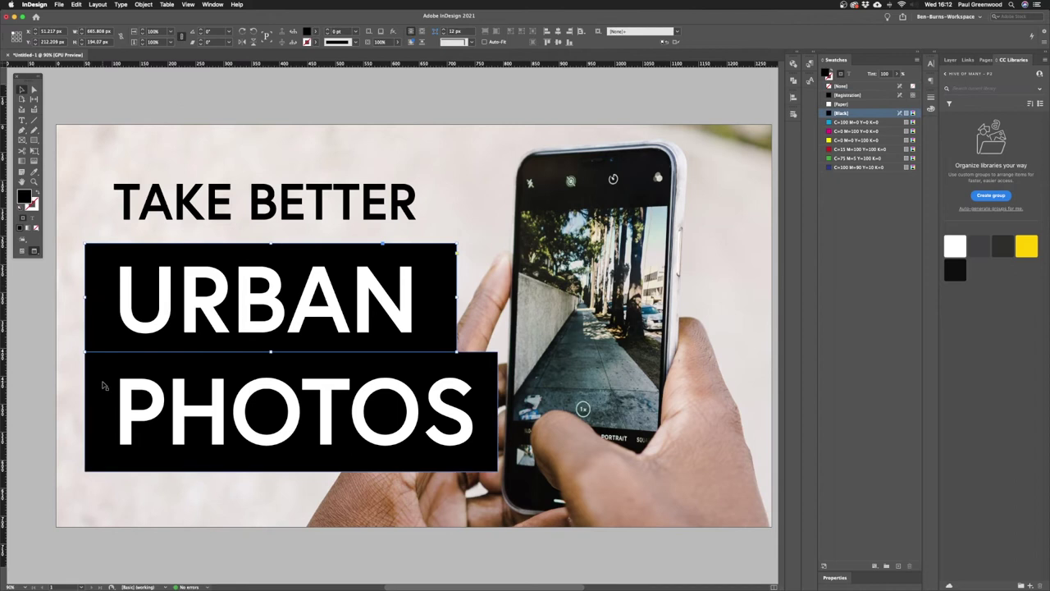
left_click(1007, 244)
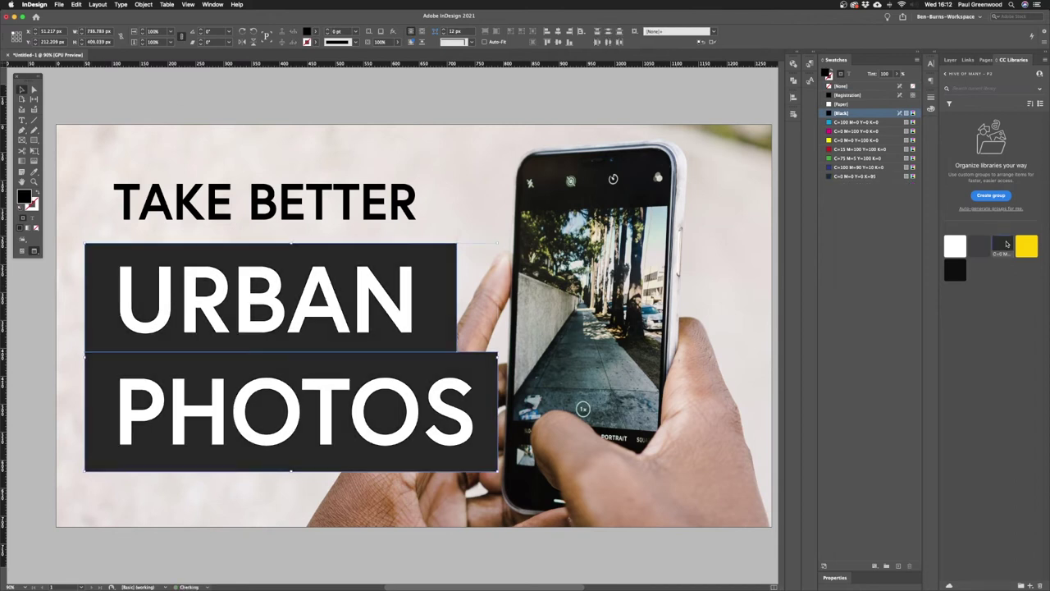
key("super+shift+a")
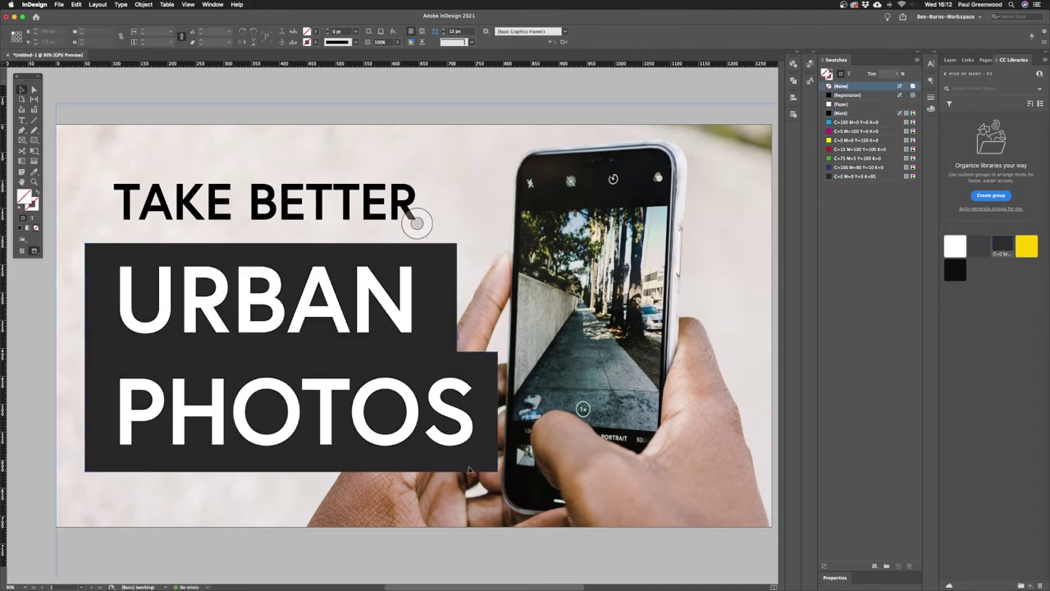
triple_click(205, 304)
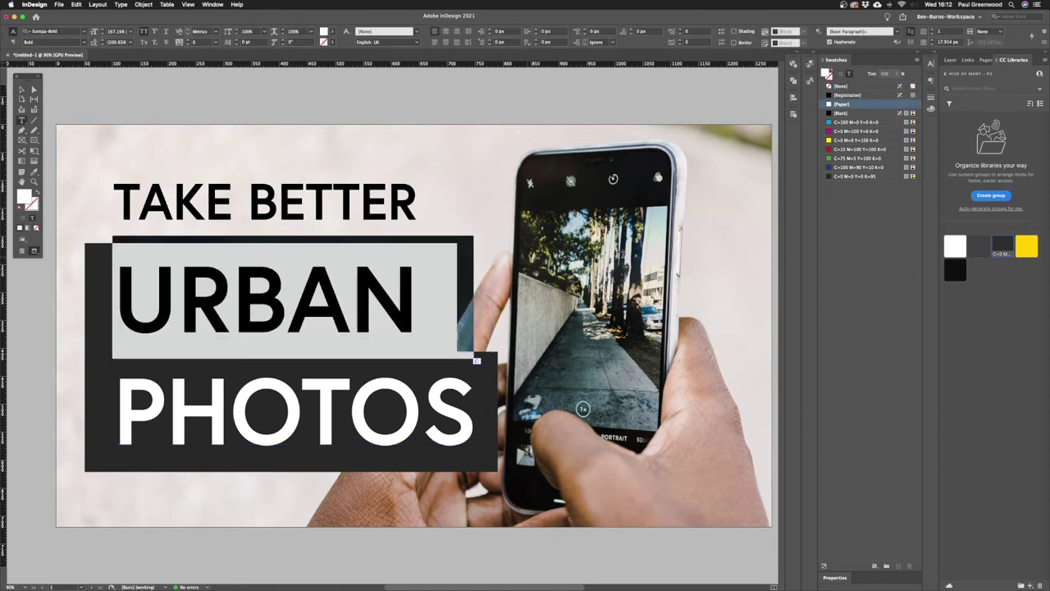
left_click(1026, 245)
left_click(388, 419)
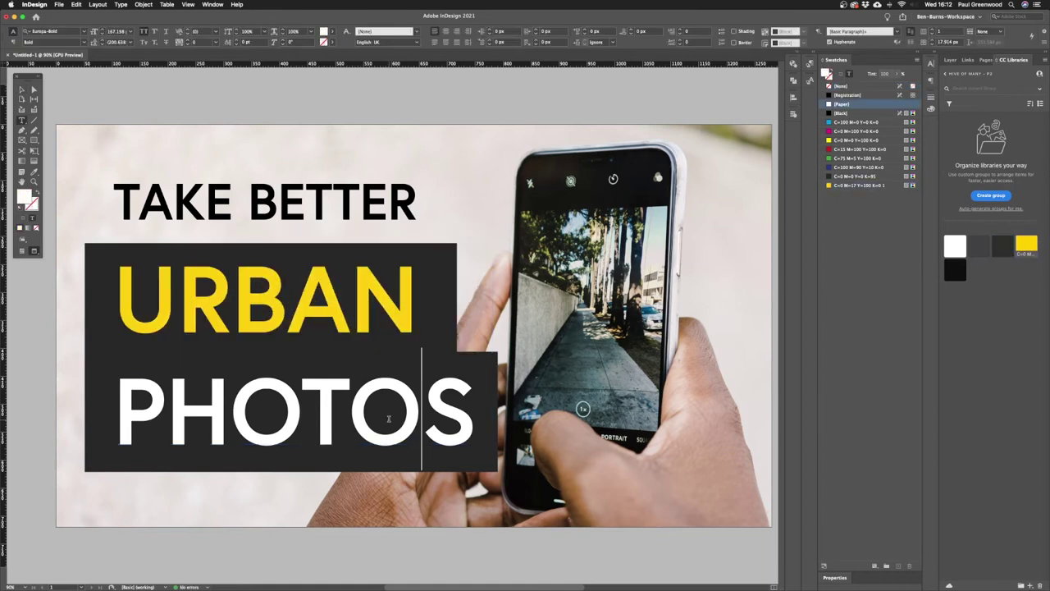
key("super+z")
Colour only the word PHOTOS with the yellow library colour C=0 M=17 Y=100 K=0.
triple_click(388, 418)
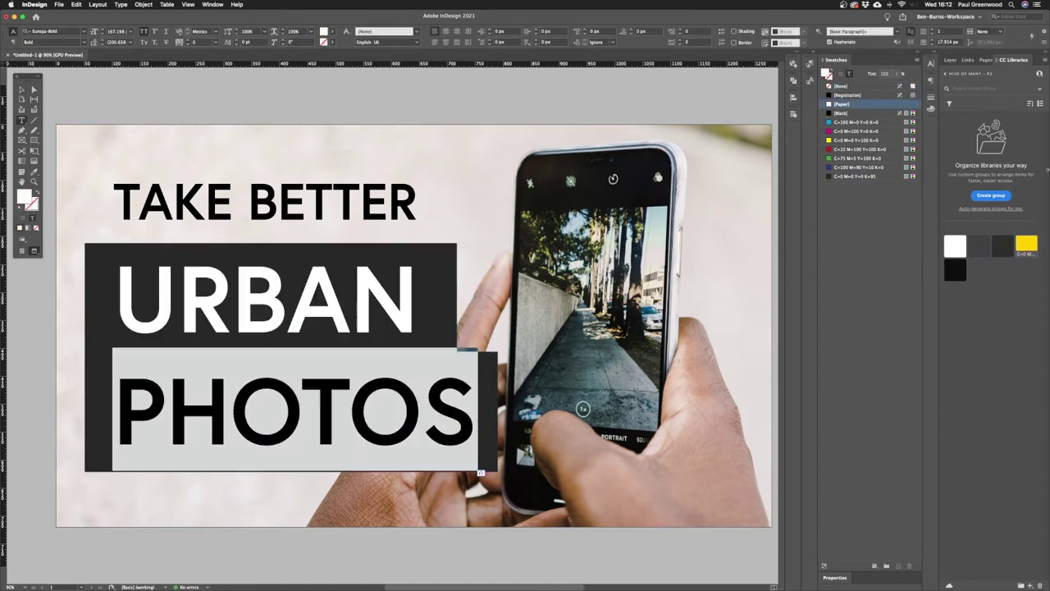
left_click(1025, 245)
left_click(23, 88)
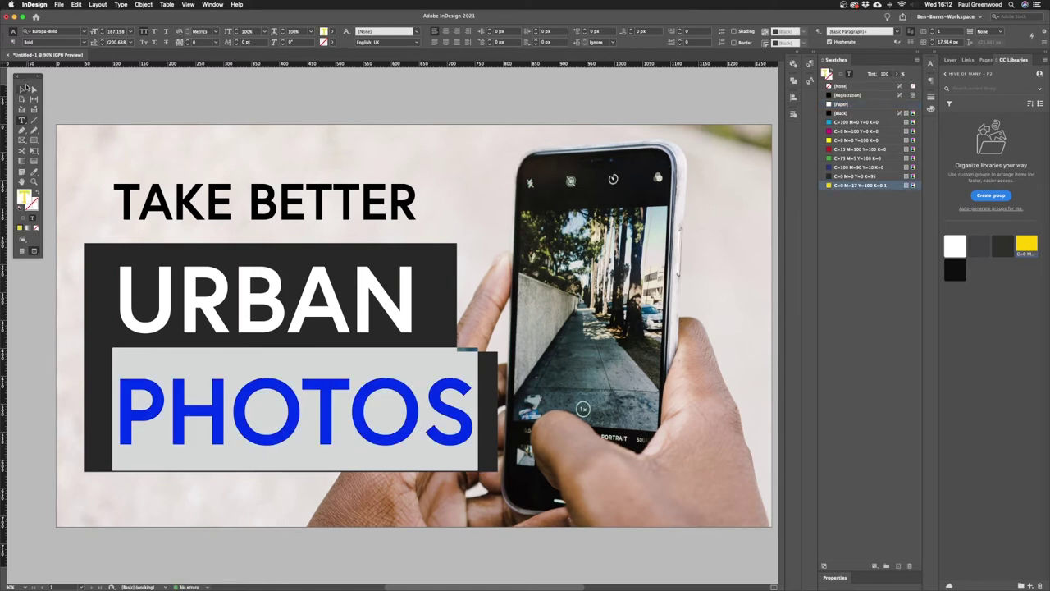
left_click(398, 117)
Tighten the leading of the URBAN PHOTOS text so the two lines sit closer together.
left_click(399, 394)
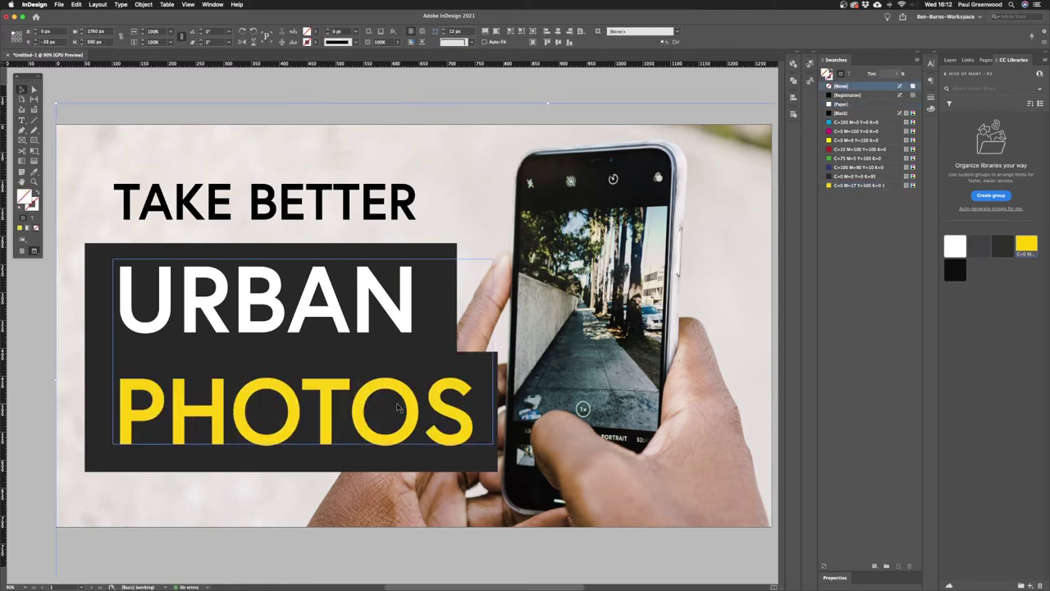
double_click(399, 397)
key("super+a")
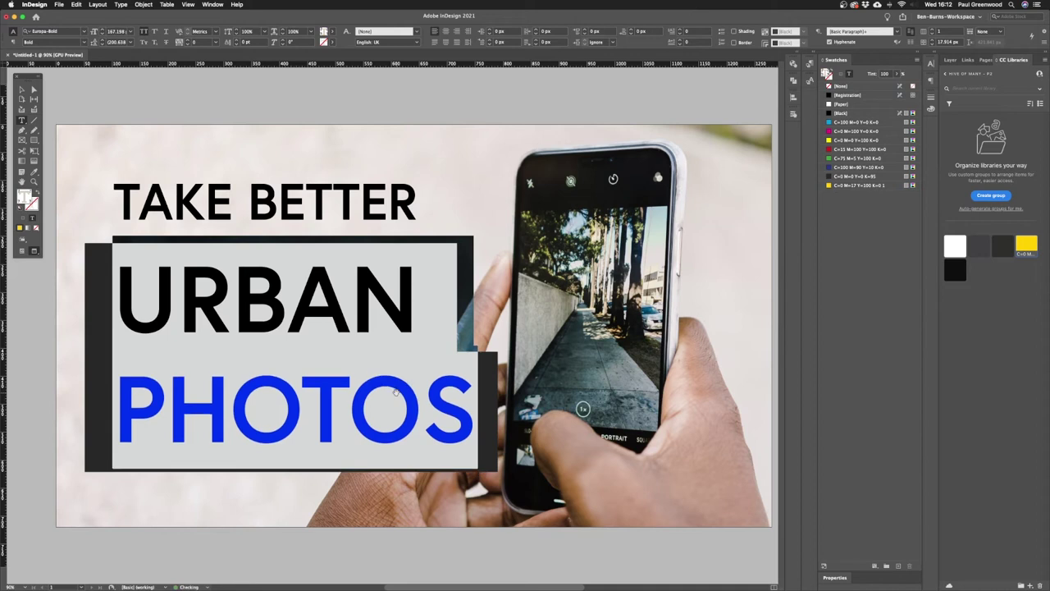
key("alt+Up")
key("alt+Up")
key("alt+Up")
key("alt+Up")
key("alt+Up")
key("alt+Up")
key("alt+Up")
key("alt+Up")
key("alt+Up")
key("alt+Up")
key("alt+Up")
key("alt+Up")
key("alt+Up")
key("alt+Up")
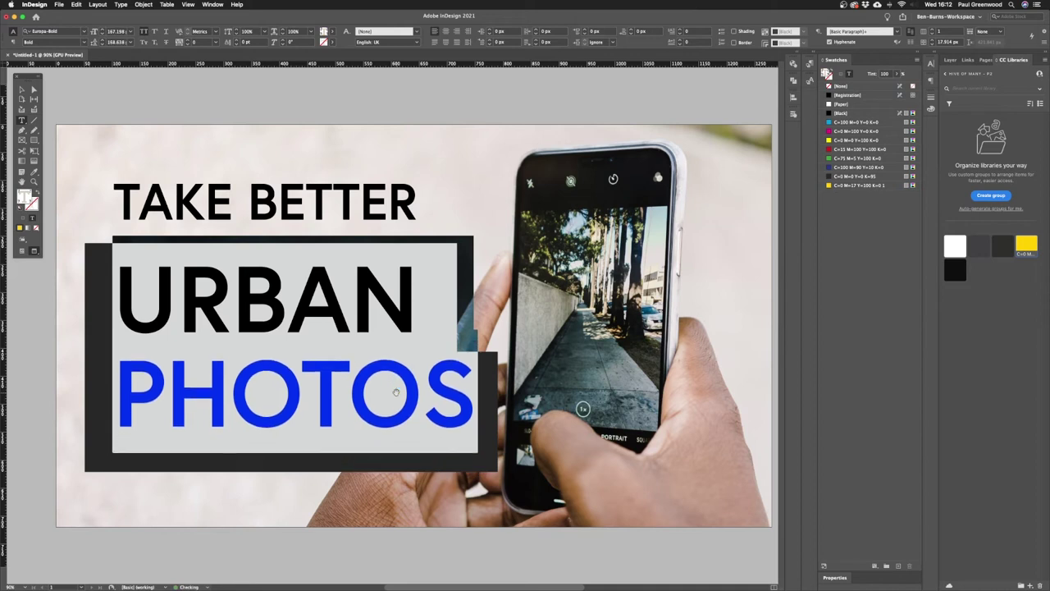
key("Escape")
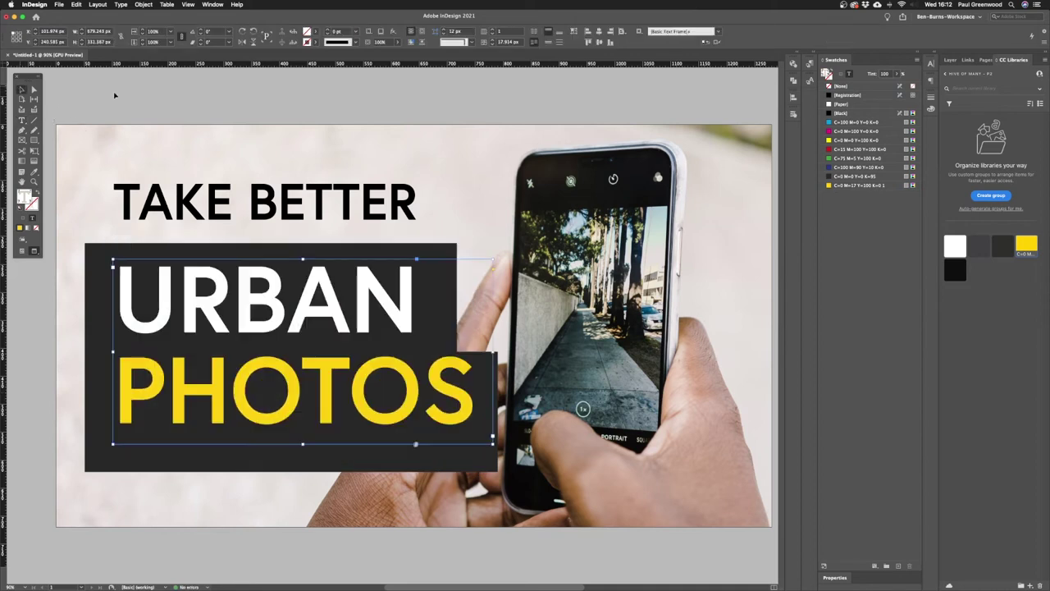
Move the dark bar behind PHOTOS up to fit the text, and group all title elements without the background photo.
left_click(455, 463)
left_click_drag(455, 464, 453, 441)
key("super+a")
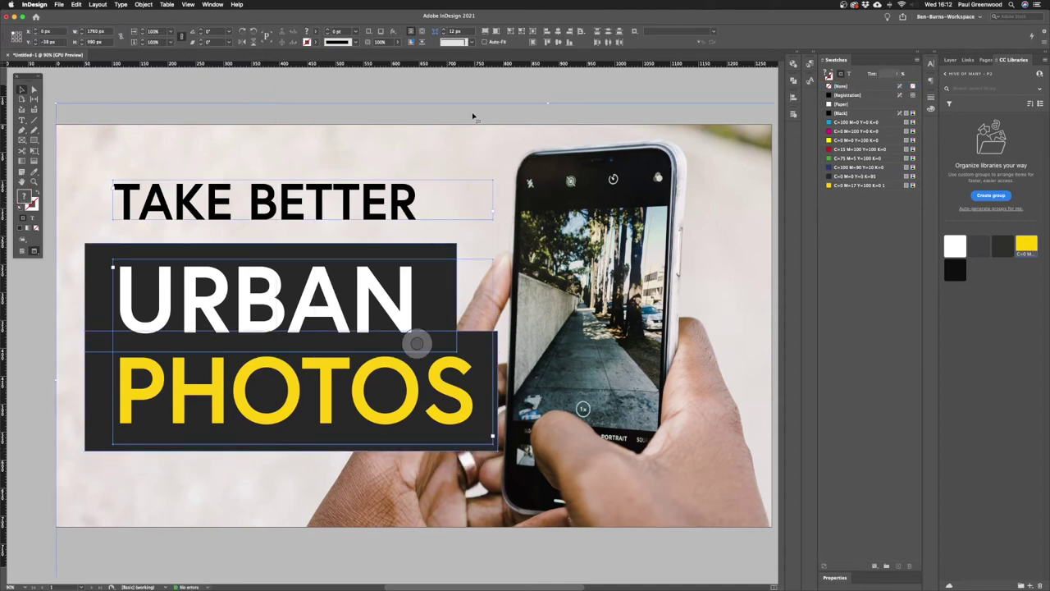
left_click(481, 164, "shift")
key("super+g")
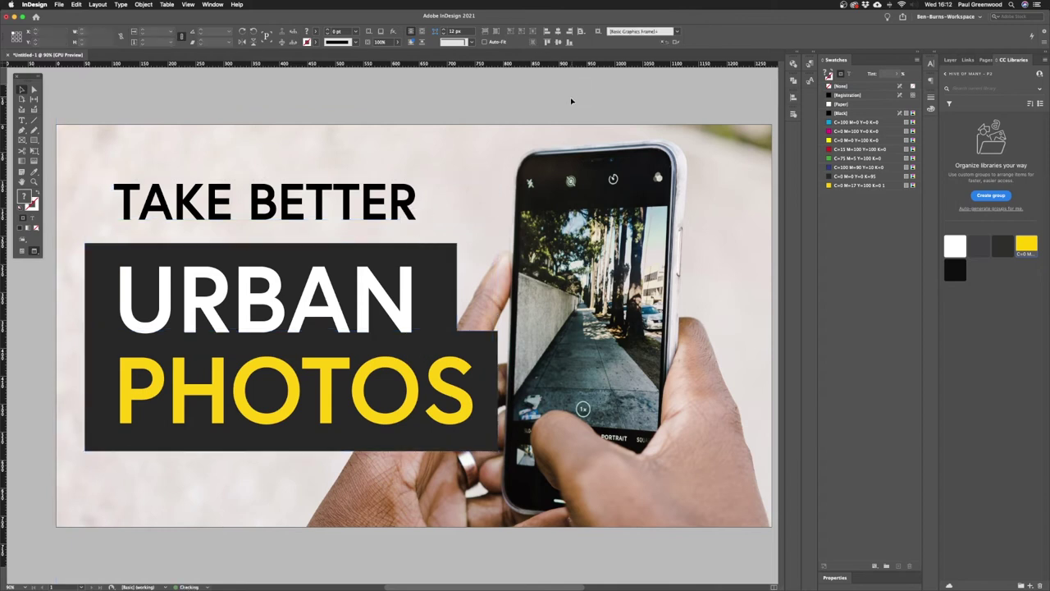
Align the grouped TAKE BETTER URBAN PHOTOS title to the vertical centre of page 1.
left_click(585, 36)
left_click(607, 40)
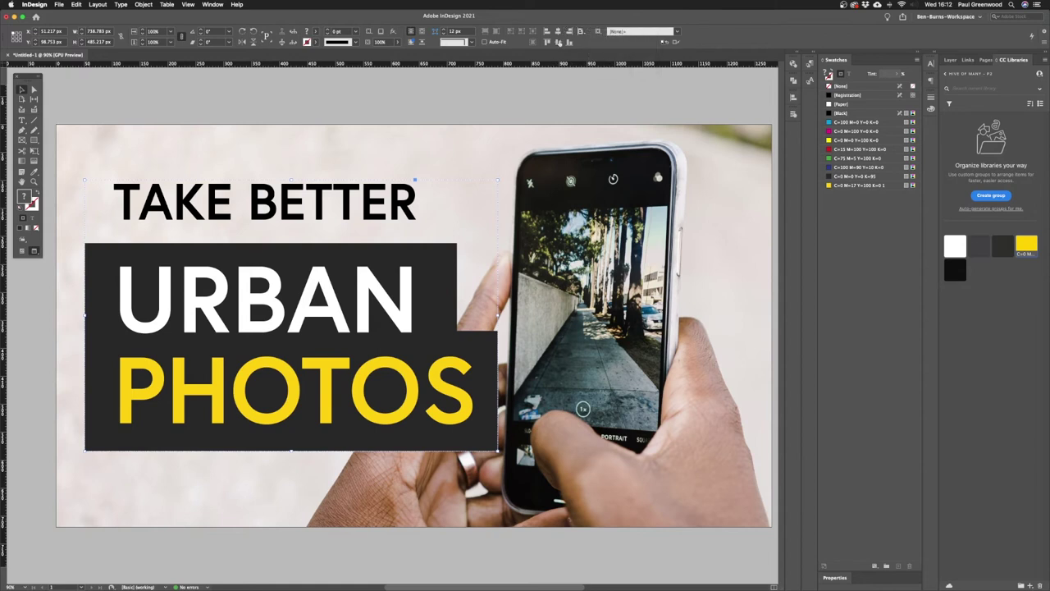
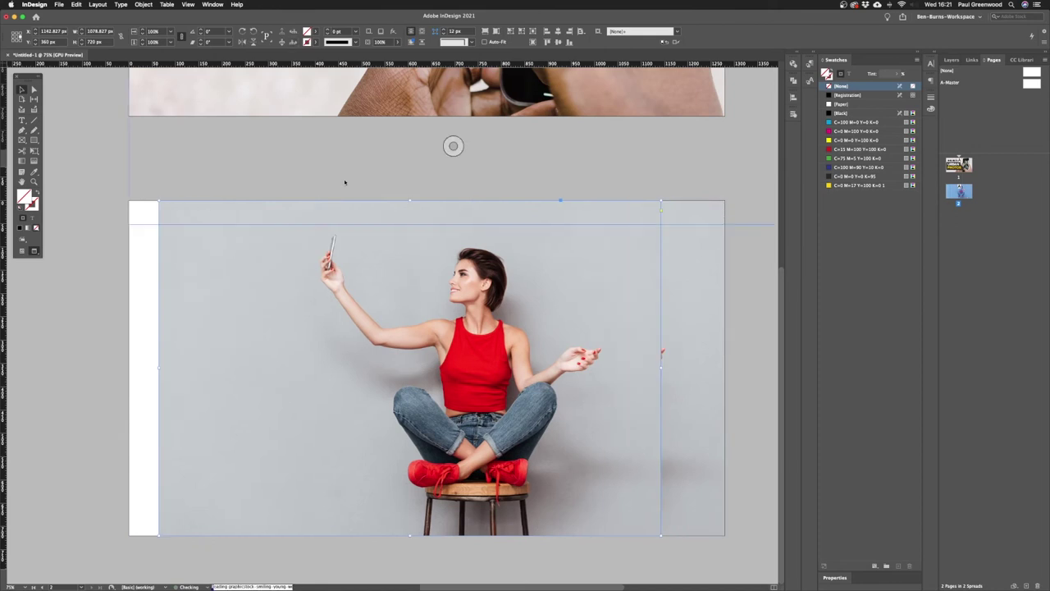
Cover the blank strip on page 2 with the spare piece of background photo, and copy the grouped title from page 1 onto it.
left_click_drag(693, 246, 265, 236)
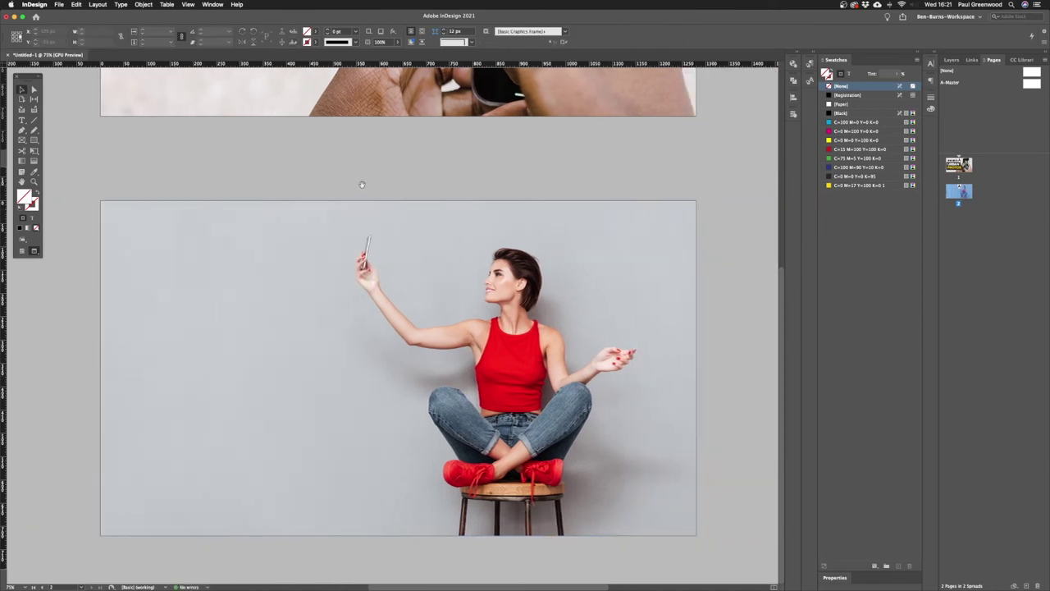
key("super+minus")
left_click(408, 191)
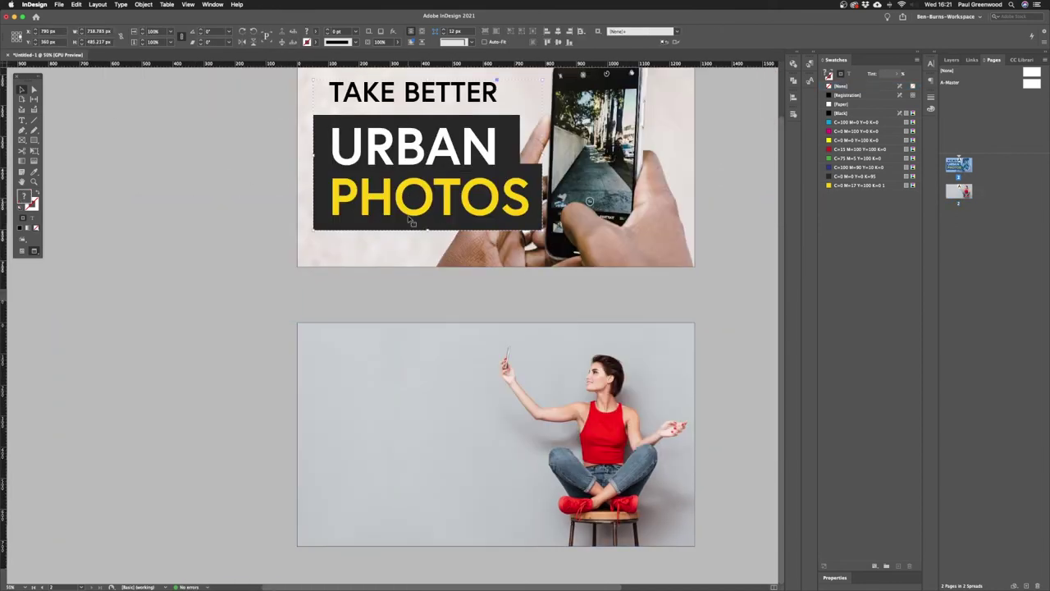
key("super+c")
key("super+equal")
scroll(405, 291, "down", 5)
key("super+v")
key("shift+Left")
Replace the words URBAN PHOTOS with PERFECT SELFIE in the page 2 title.
double_click(368, 274)
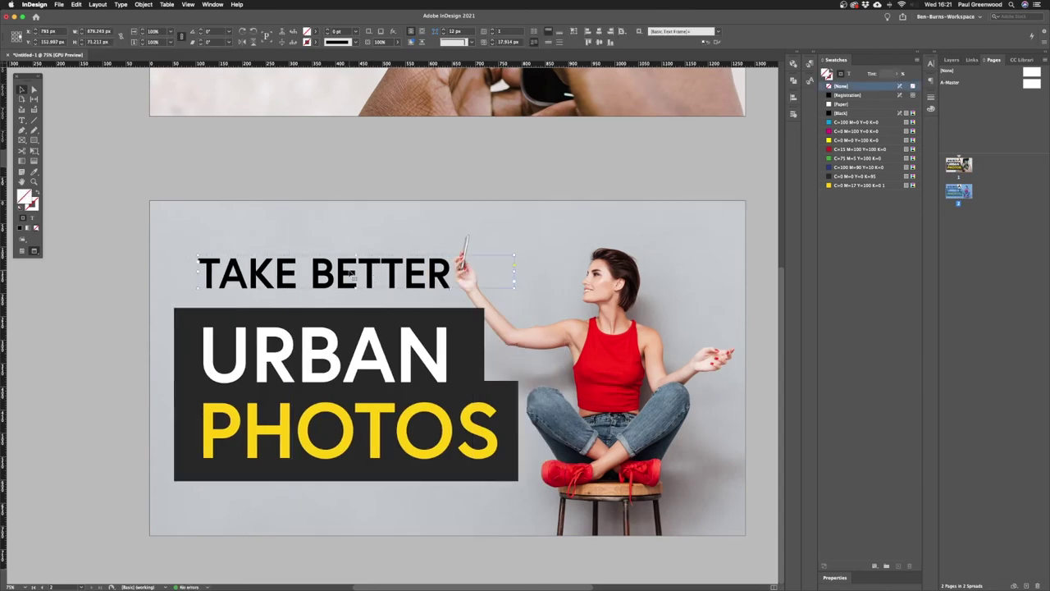
double_click(369, 274)
key("super+a")
left_click(452, 358)
key("super+a")
left_click(453, 359)
left_click_drag(453, 358, 198, 358)
type("PERFECT")
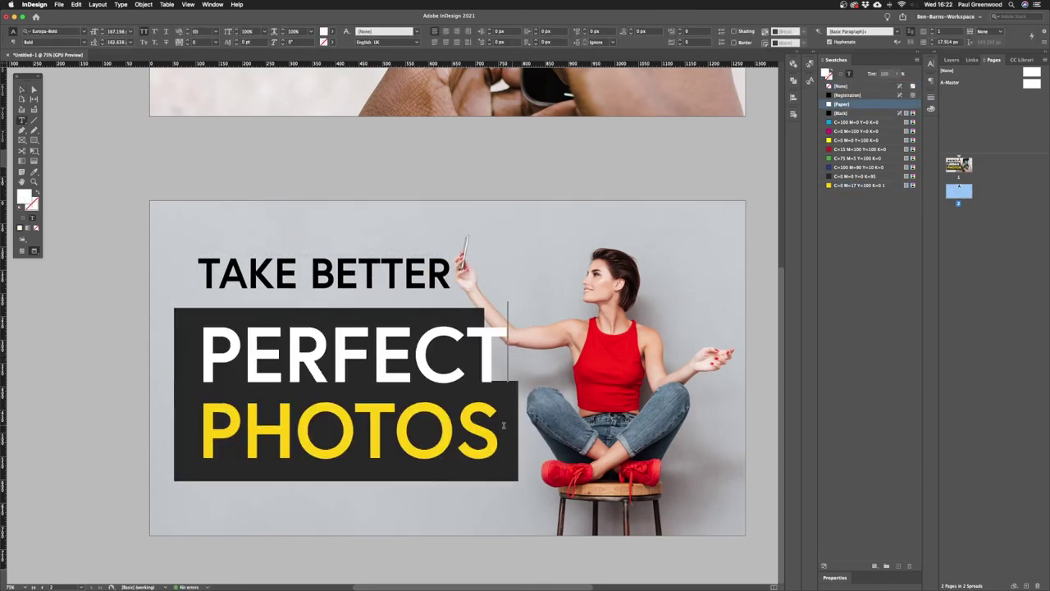
double_click(449, 392)
type("SEL")
Change the TAKE BETTER line on page 2 to HOW TO TAKE A.
triple_click(403, 273)
type("HOW TO TAKE")
key("super+a")
key("Right")
type("A")
key("super+a")
key("Escape")
Widen the dark bar behind PERFECT and narrow the one behind SELFIE to suit the new words.
left_click(214, 139)
left_click(459, 422)
left_click(480, 316)
left_click(482, 427)
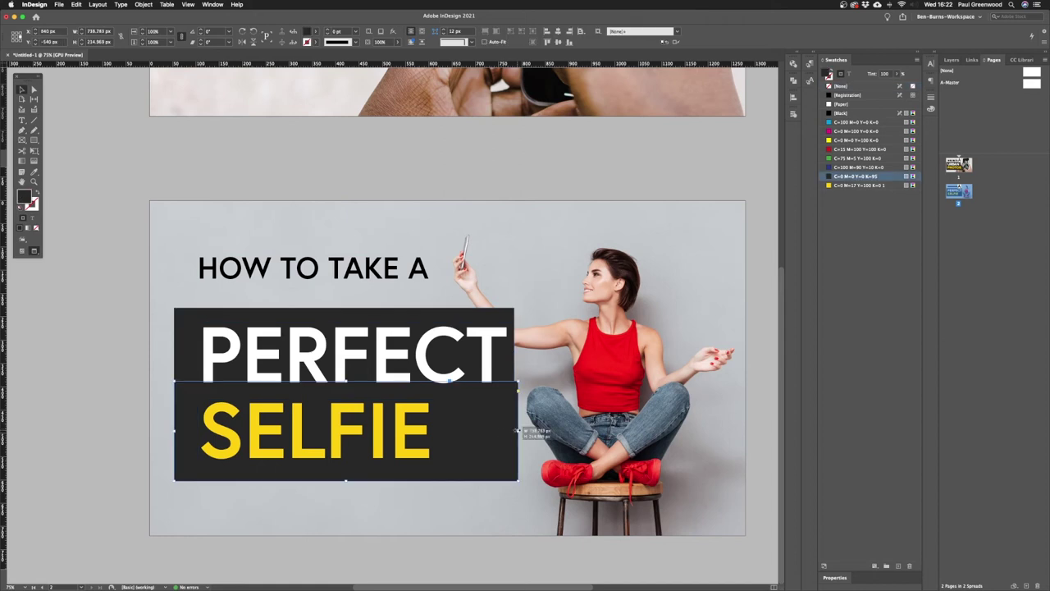
left_click_drag(517, 427, 456, 428)
Move the HOW TO TAKE A line down so it sits closer to the dark bars.
scroll(404, 179, "right", 2)
left_click(281, 267)
left_click_drag(281, 267, 282, 281)
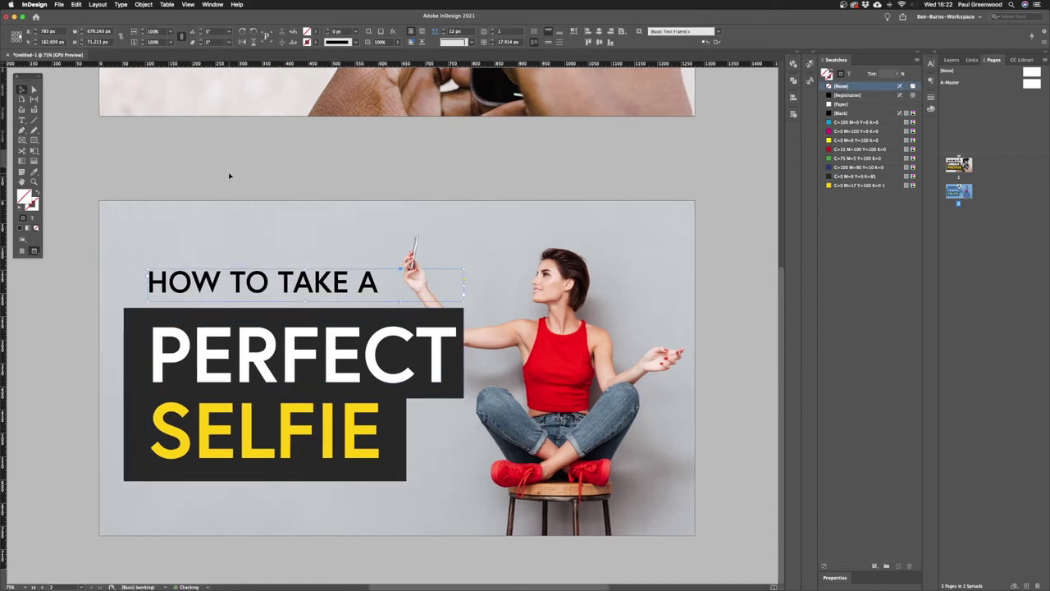
Shift the PERFECT SELFIE text slightly left inside its bars and trim the right end of the SELFIE bar.
scroll(232, 206, "left", 1)
left_click_drag(215, 374, 205, 375)
left_click(417, 453)
left_click_drag(437, 430, 429, 431)
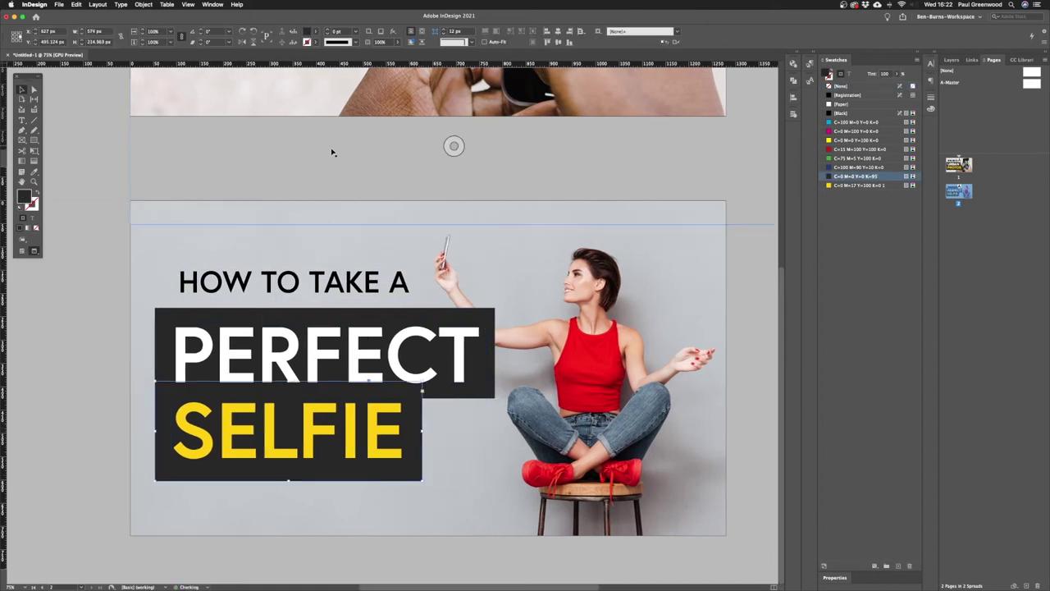
Group all title elements on page 2 without the background photo and centre the group vertically on the page.
key("super+a")
key("super+g")
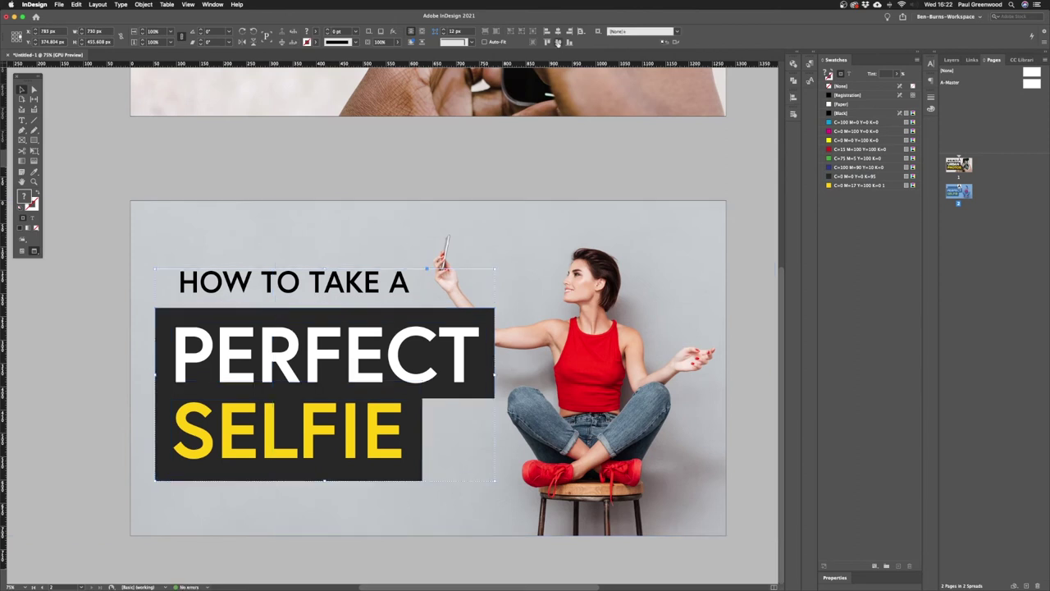
left_click(557, 42)
left_click(340, 167)
Add a third page and draw a 1280 by 720 px picture frame covering it.
scroll(340, 167, "left", 2)
scroll(339, 166, "right", 1)
left_click(1026, 586)
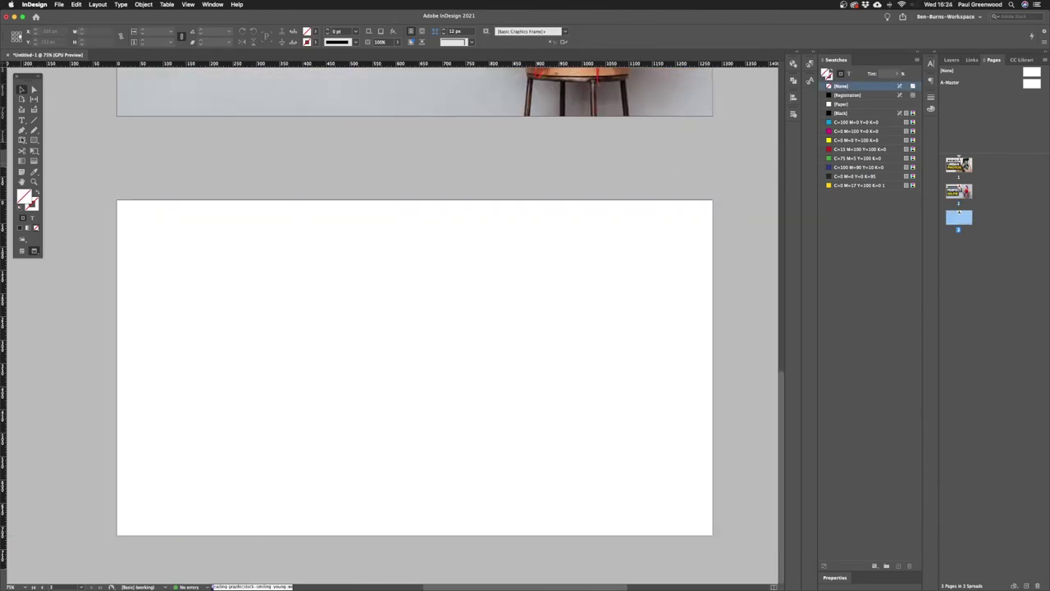
left_click_drag(117, 200, 713, 535)
Place the portrait photo of the woman with a camera into the page 3 frame and fit it to the frame.
key("super+Tab")
left_click_drag(689, 99, 385, 270)
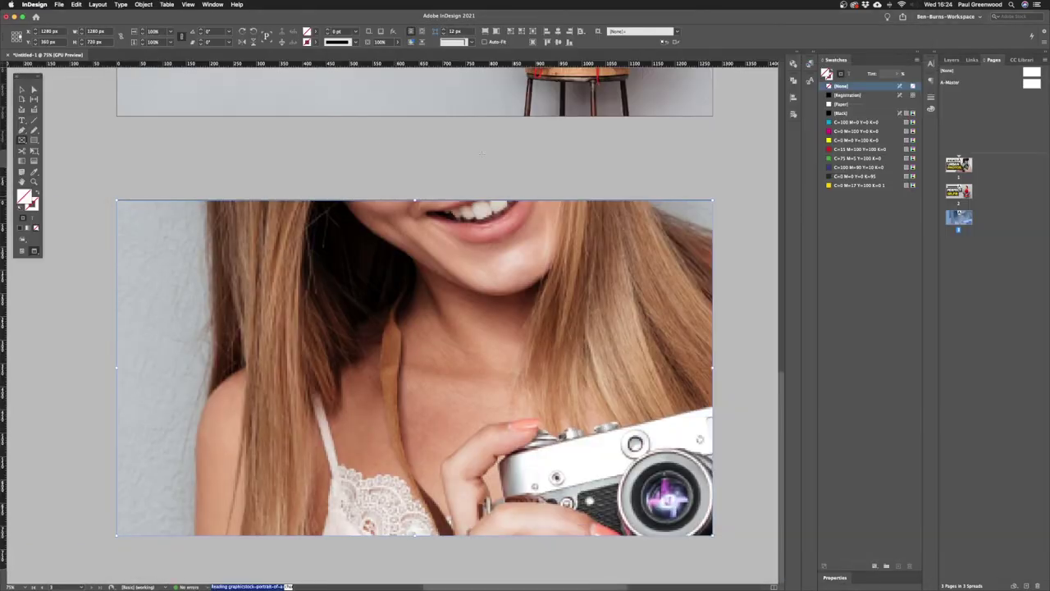
left_click(533, 44)
Copy the grouped TAKE BETTER URBAN PHOTOS title onto page 3 and place it over the left half of the photo.
scroll(205, 153, "up", 8)
left_click(378, 178)
key("super+c")
scroll(377, 178, "down", 8)
key("super+v")
left_click_drag(394, 361, 326, 361)
Move the page 3 photo right so the woman clears the title, and fill the uncovered area with a horizontally flipped copy.
left_click(624, 456)
left_click_drag(624, 456, 752, 456)
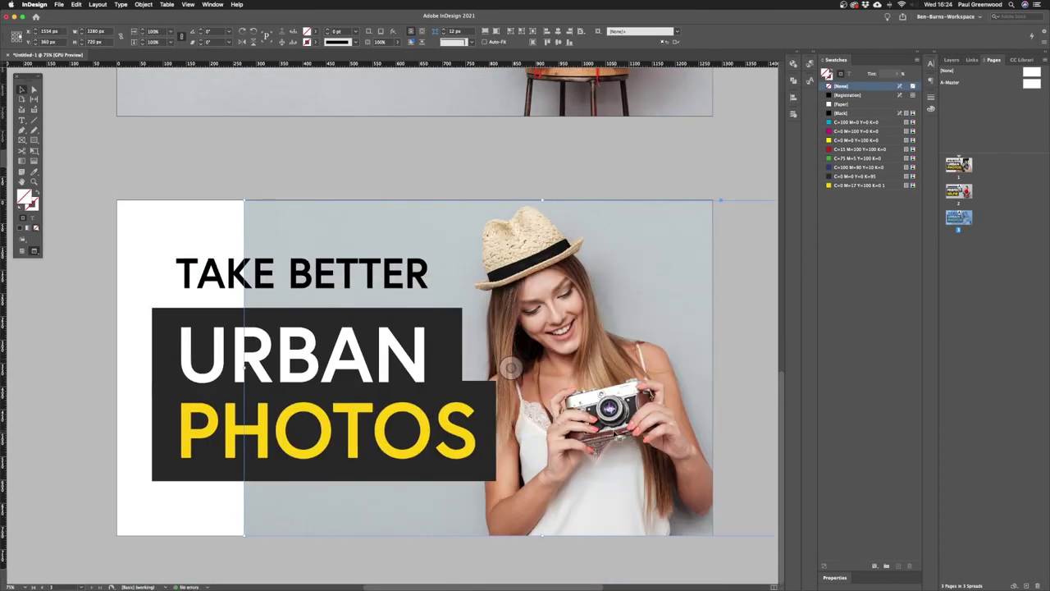
key("super+minus")
scroll(625, 386, "left", 3)
left_click_drag(626, 353, 275, 354)
left_click(253, 31)
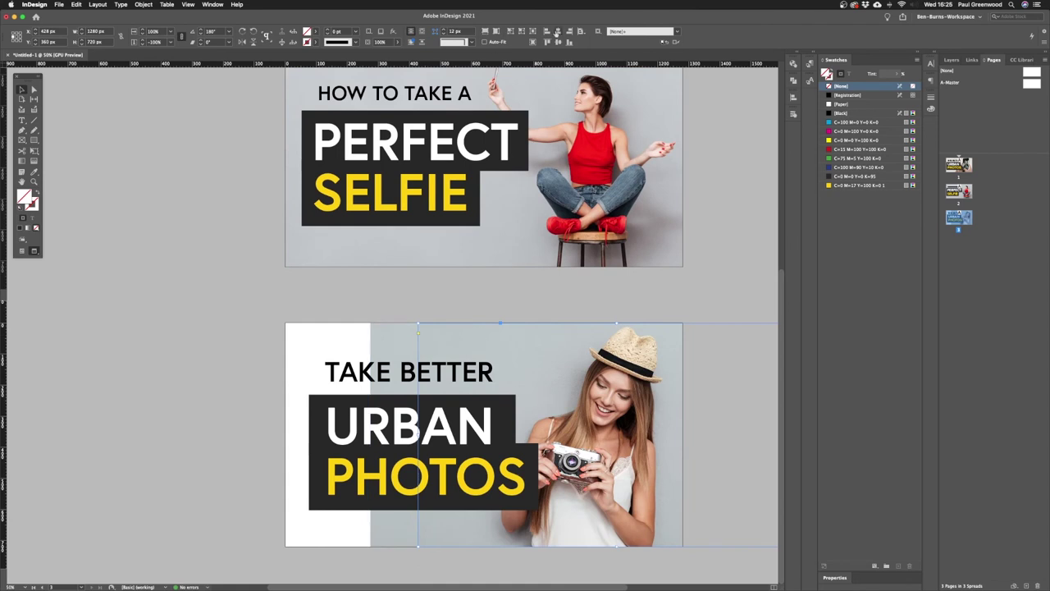
left_click(556, 32)
left_click_drag(681, 345, 402, 345)
left_click(459, 314)
Replace URBAN PHOTOS with CAMERA BASICS on page 3 and narrow the bar behind BASICS to about 651 px.
key("super+plus")
left_click_drag(459, 314, 460, 176)
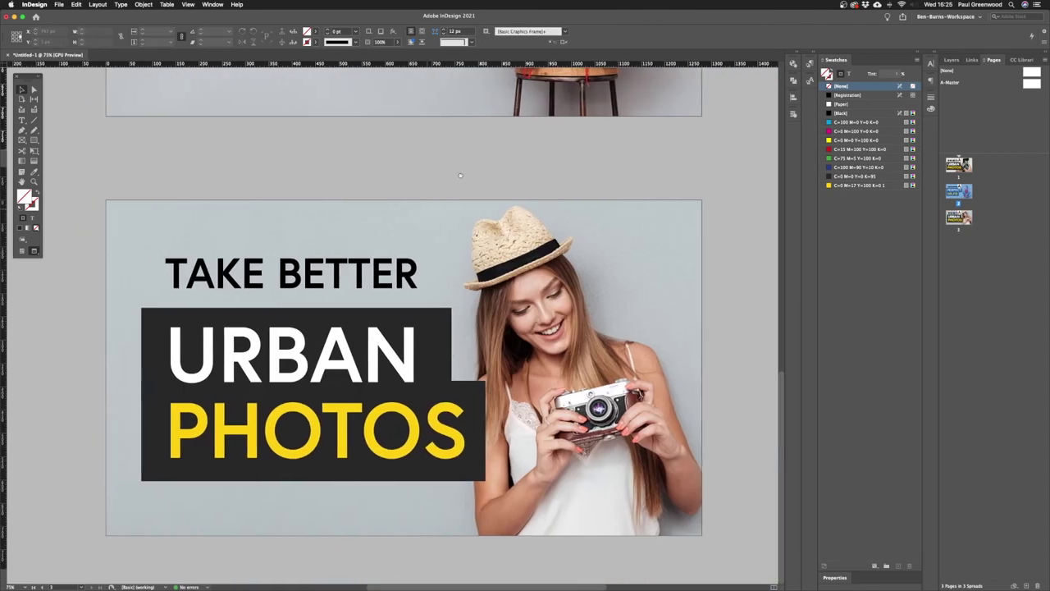
double_click(291, 354)
type("CAMERA ")
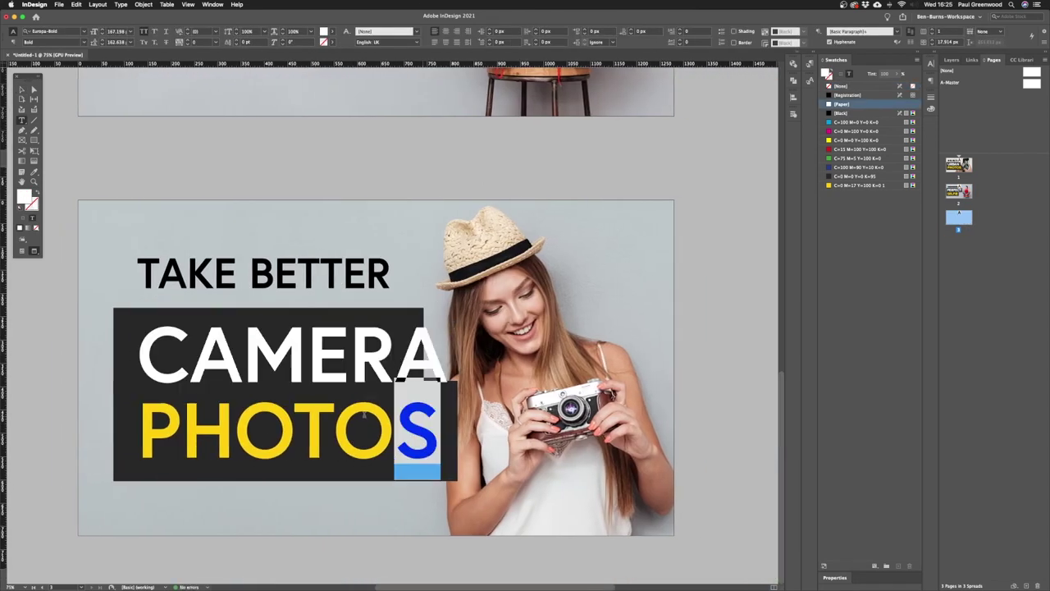
type("BASICS")
key("Escape")
left_click_drag(451, 431, 418, 430)
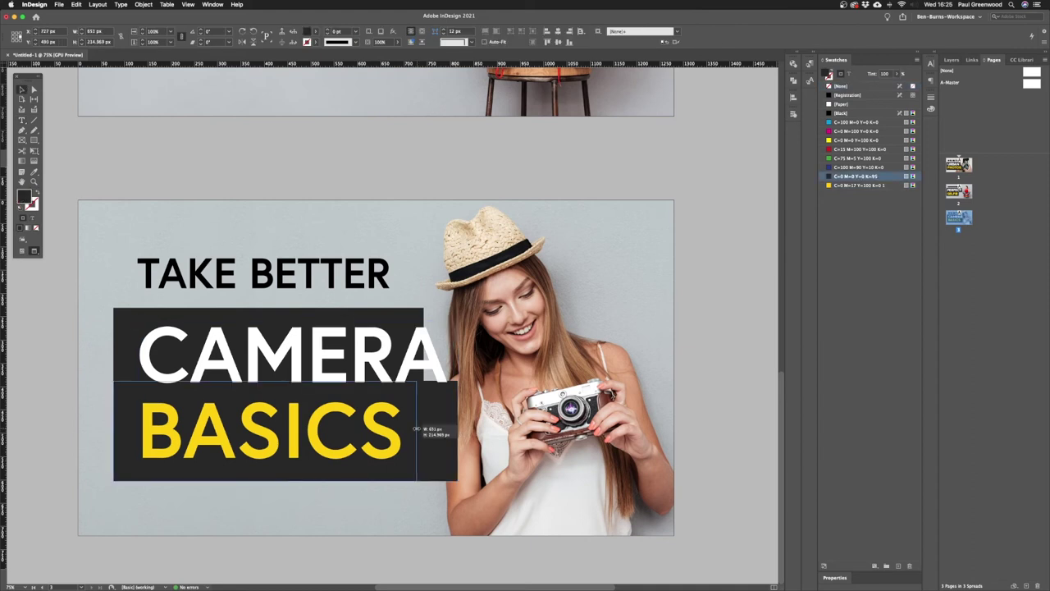
Change the TAKE BETTER line on page 3 to TOTAL BEGINNER.
triple_click(262, 272)
type("TOTAL BEGINNER")
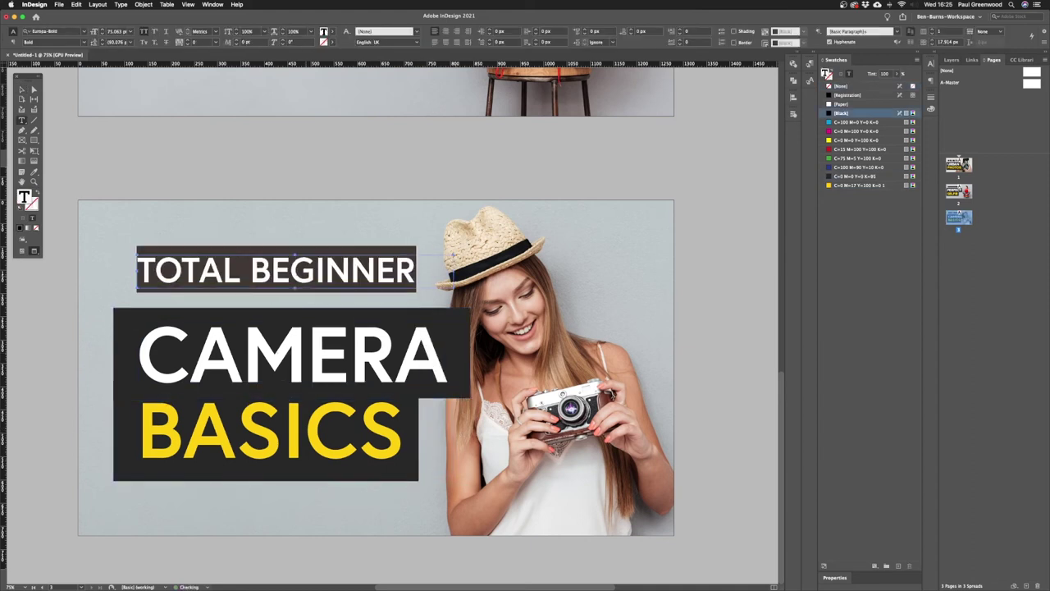
key("Escape")
Shift the CAMERA BASICS text slightly left inside its bars and trim the right ends of both bars to match.
double_click(345, 357)
left_click_drag(344, 357, 335, 357)
left_click(459, 353)
left_click_drag(470, 353, 453, 352)
left_click(415, 480)
left_click_drag(405, 431, 404, 431)
Move the TOTAL BEGINNER line down and slightly left so it sits closer to the dark bars.
left_click_drag(324, 272, 313, 282)
scroll(415, 156, "right", 1)
left_click(415, 156)
left_click(340, 229)
mouse_move(341, 231)
left_mouse_down()
mouse_move(369, 228)
mouse_move(359, 230)
left_mouse_up()
left_click(355, 174)
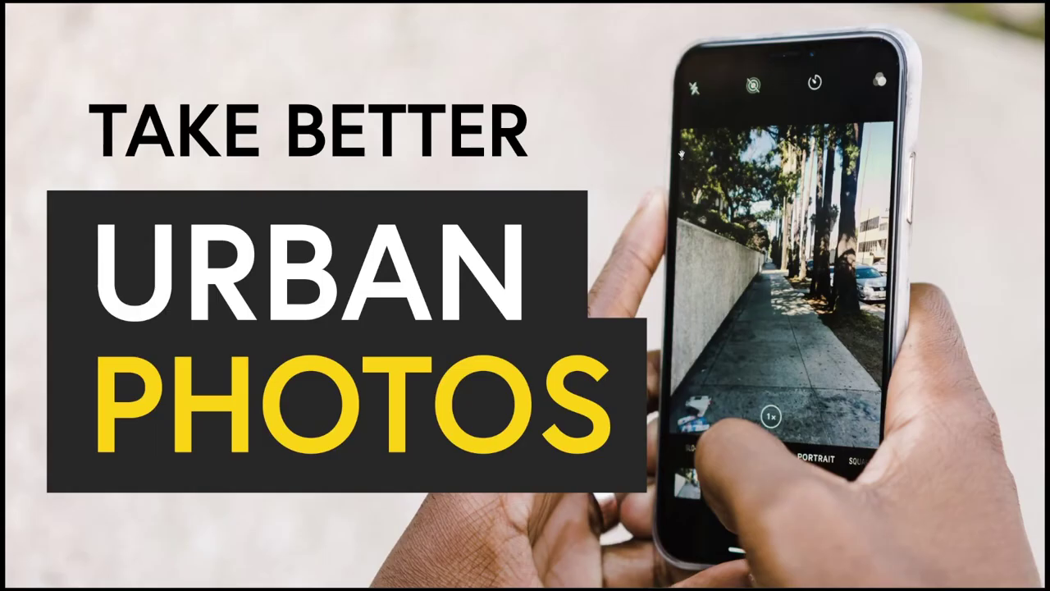